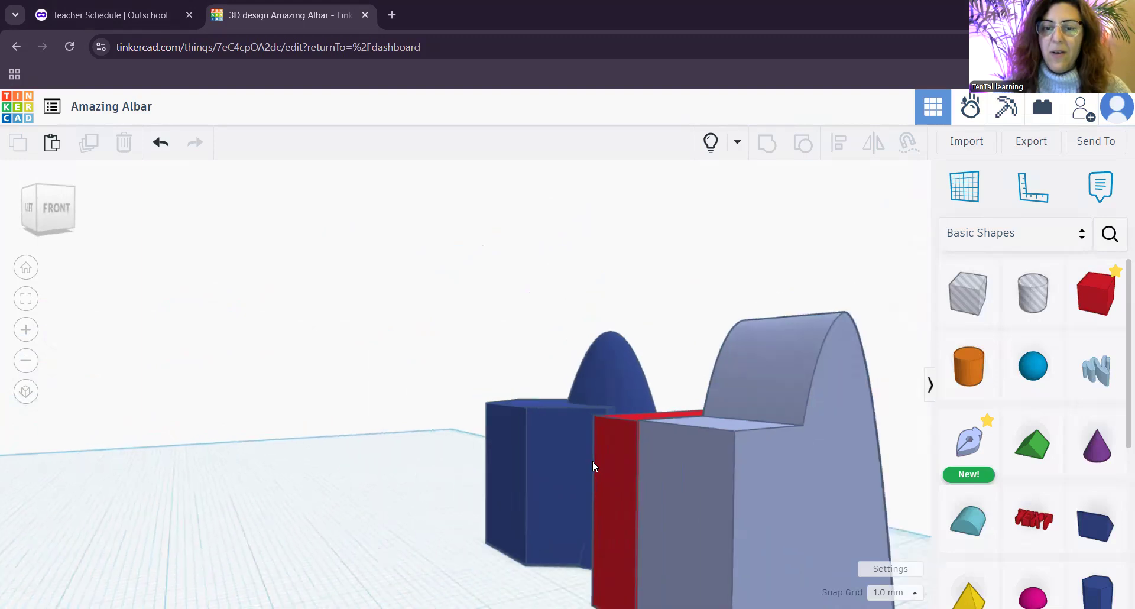
# - Move the blue grouped shape across the workplane, well away from the red box and the light-blue sketched solid
pyautogui.moveTo(720, 505); pyautogui.dragTo(588, 514, button='middle')
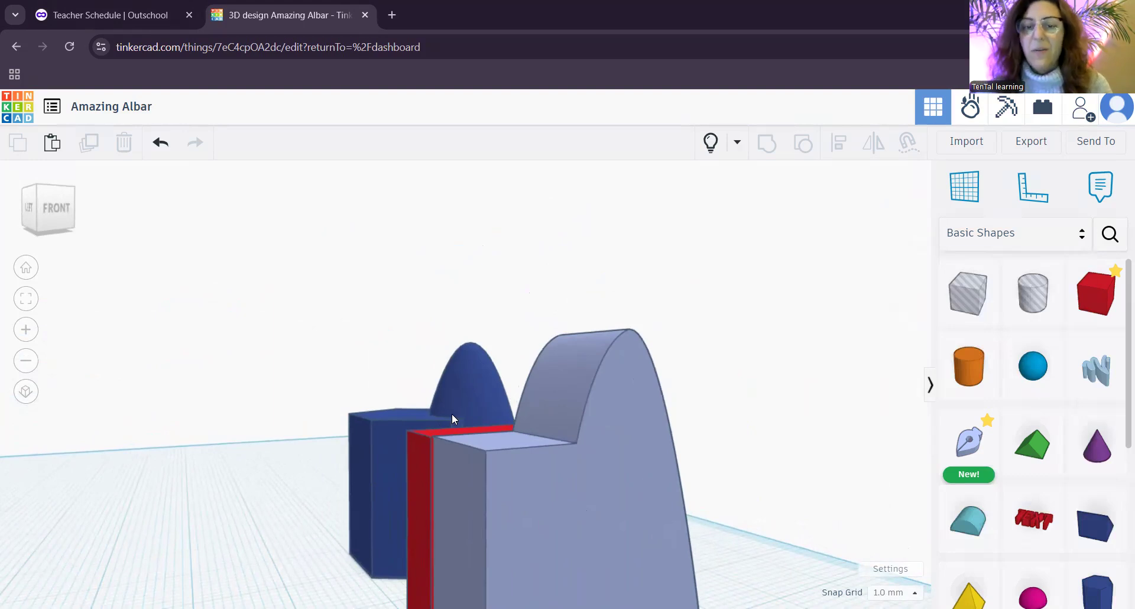
pyautogui.scroll(-2, 544, 441)
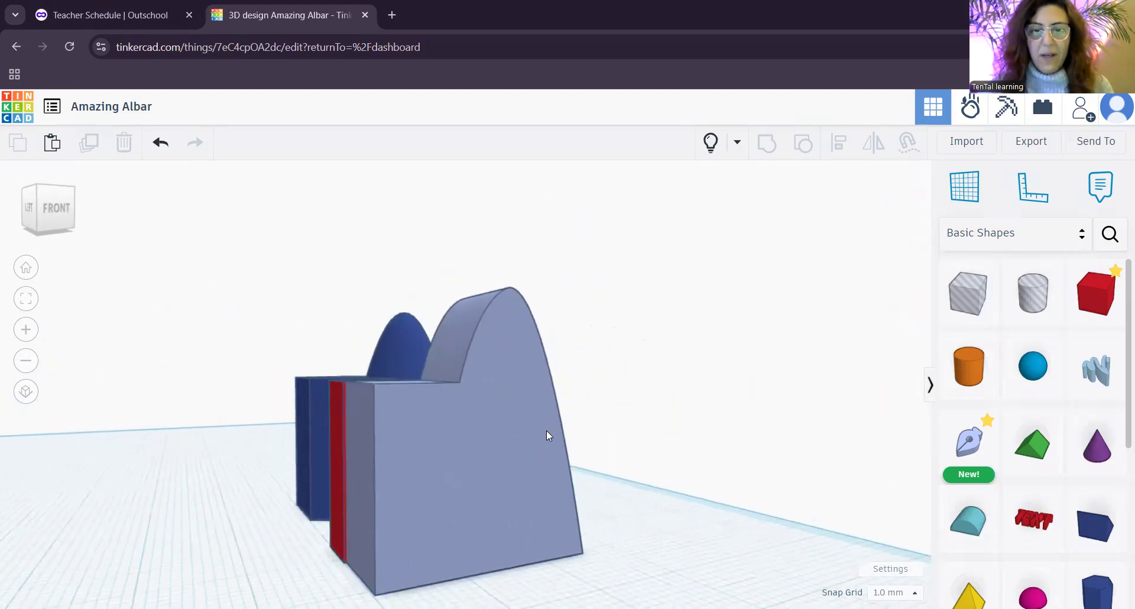
pyautogui.moveTo(480, 469); pyautogui.dragTo(535, 507, button='middle')
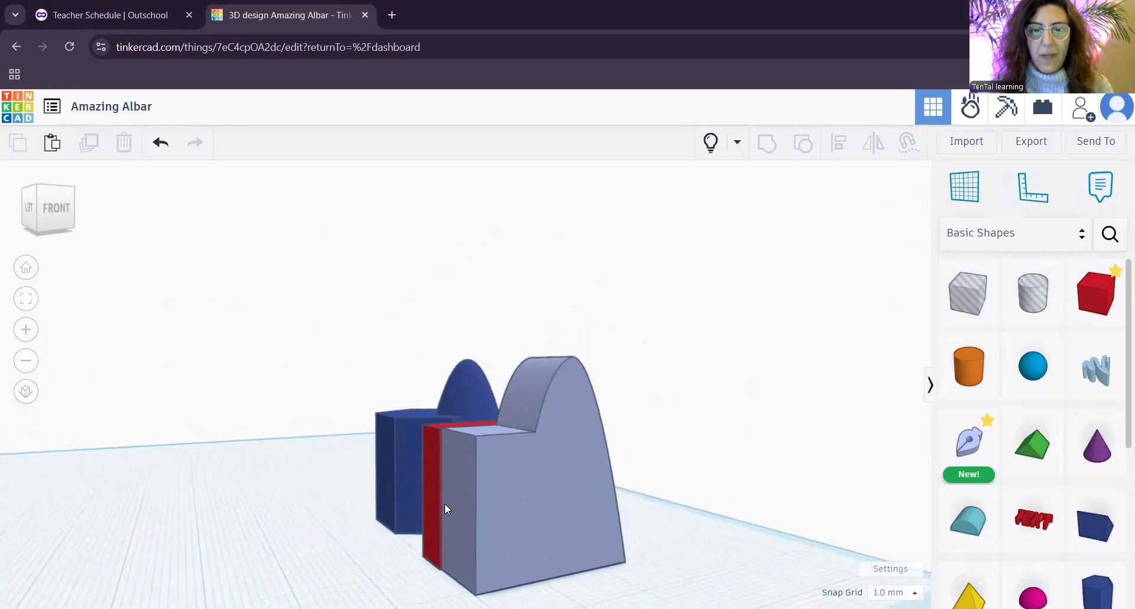
pyautogui.moveTo(464, 486); pyautogui.dragTo(553, 481, button='middle')
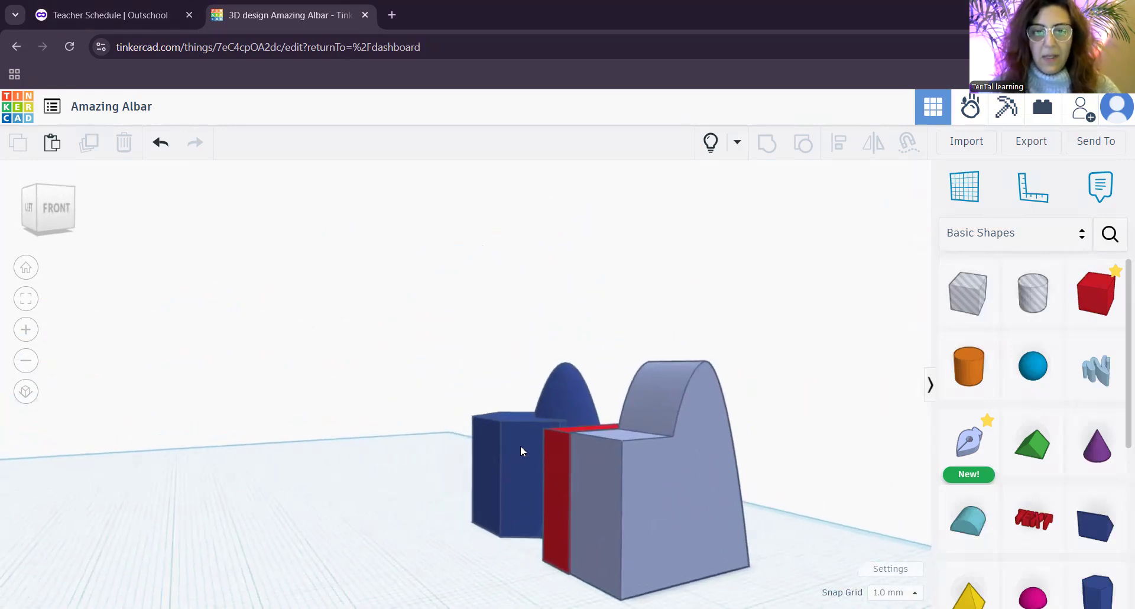
pyautogui.click(519, 431)
pyautogui.click(570, 395)
pyautogui.click(529, 438)
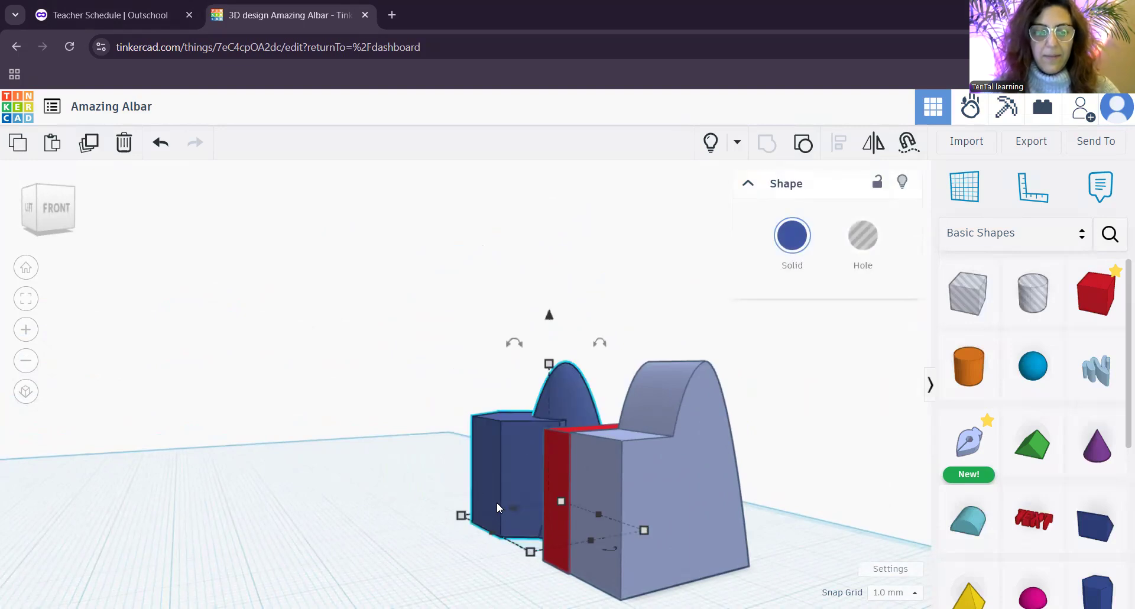
pyautogui.moveTo(516, 466)
pyautogui.mouseDown(button='middle')
pyautogui.moveTo(345, 476)
pyautogui.moveTo(508, 482)
pyautogui.mouseUp(button='middle')
pyautogui.scroll(2, 496, 478)
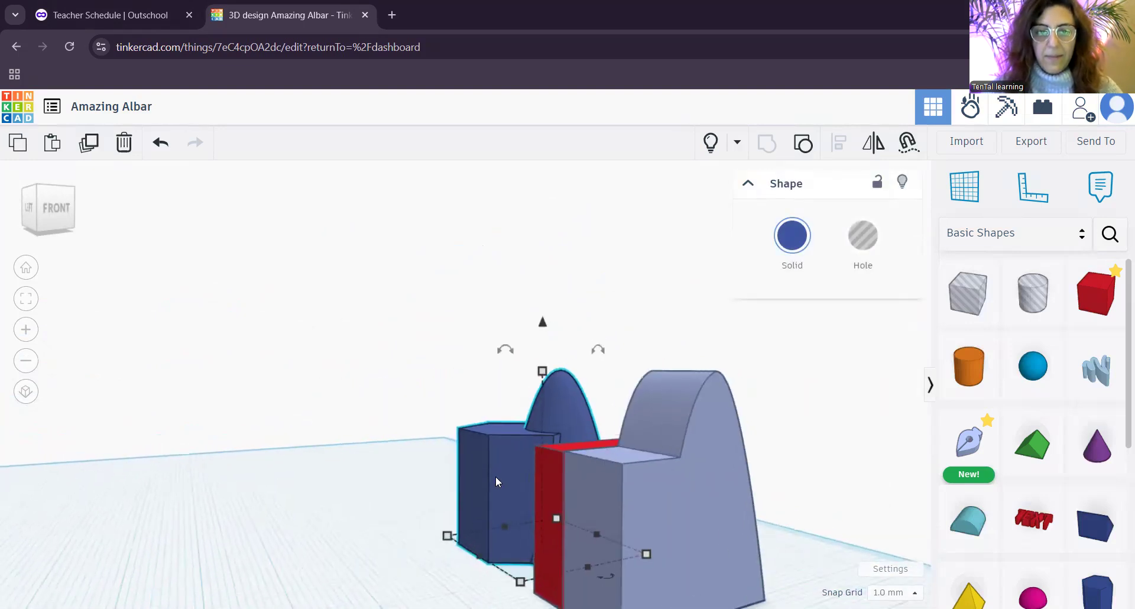
pyautogui.press('Left')
pyautogui.press('Left')
pyautogui.press('Left')
pyautogui.press('Left')
pyautogui.press('Left')
pyautogui.press('Left')
pyautogui.press('Left')
pyautogui.press('Left')
pyautogui.press('Left')
pyautogui.press('Left')
pyautogui.press('Left')
pyautogui.press('Left')
pyautogui.press('Left')
pyautogui.press('Left')
pyautogui.press('Left')
pyautogui.press('Left')
pyautogui.press('Left')
pyautogui.press('Left')
pyautogui.press('Left')
pyautogui.press('Left')
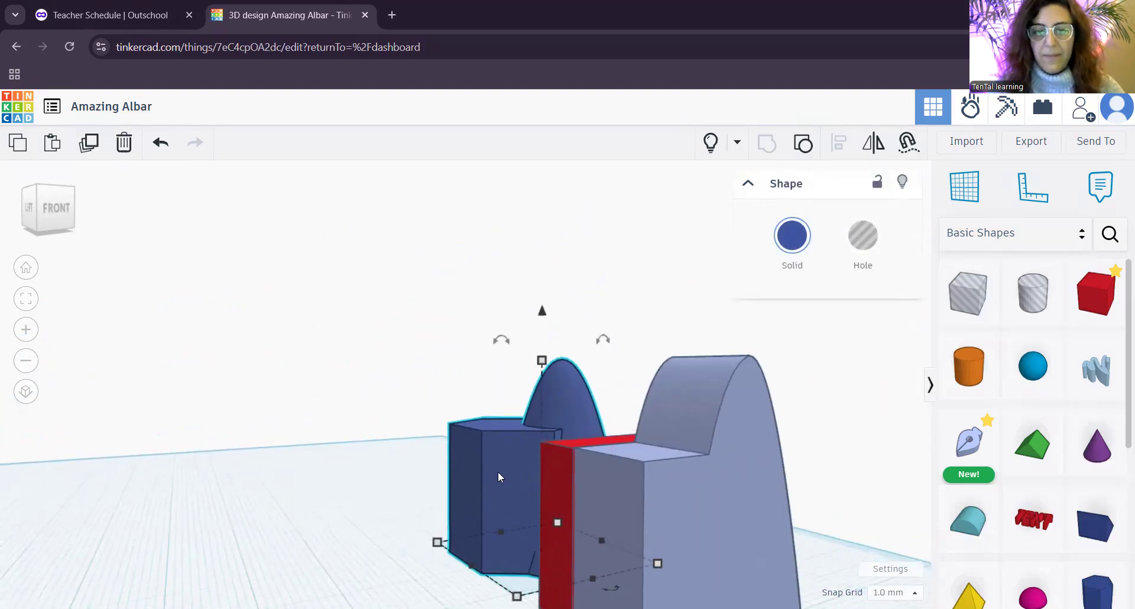
pyautogui.scroll(-2, 515, 462)
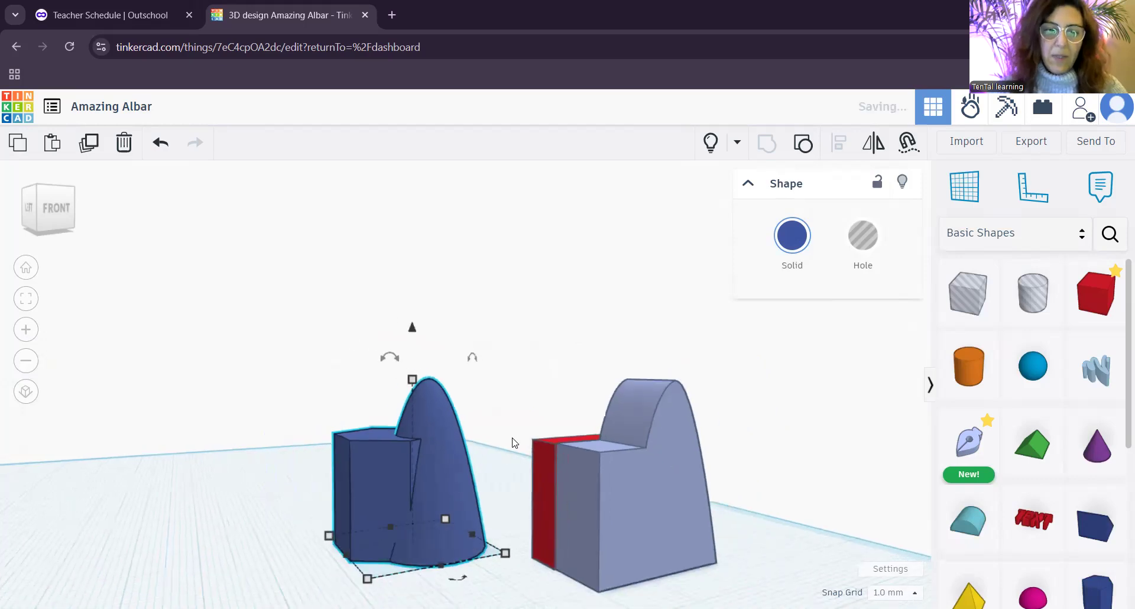
pyautogui.moveTo(458, 466); pyautogui.dragTo(454, 420, button='middle')
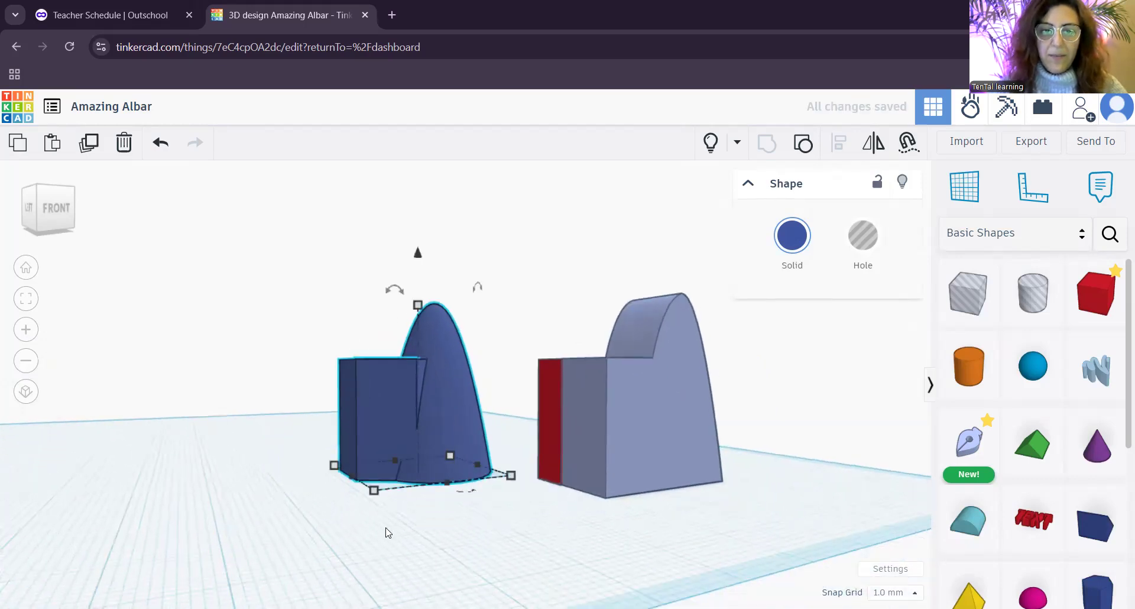
pyautogui.scroll(1, 438, 413)
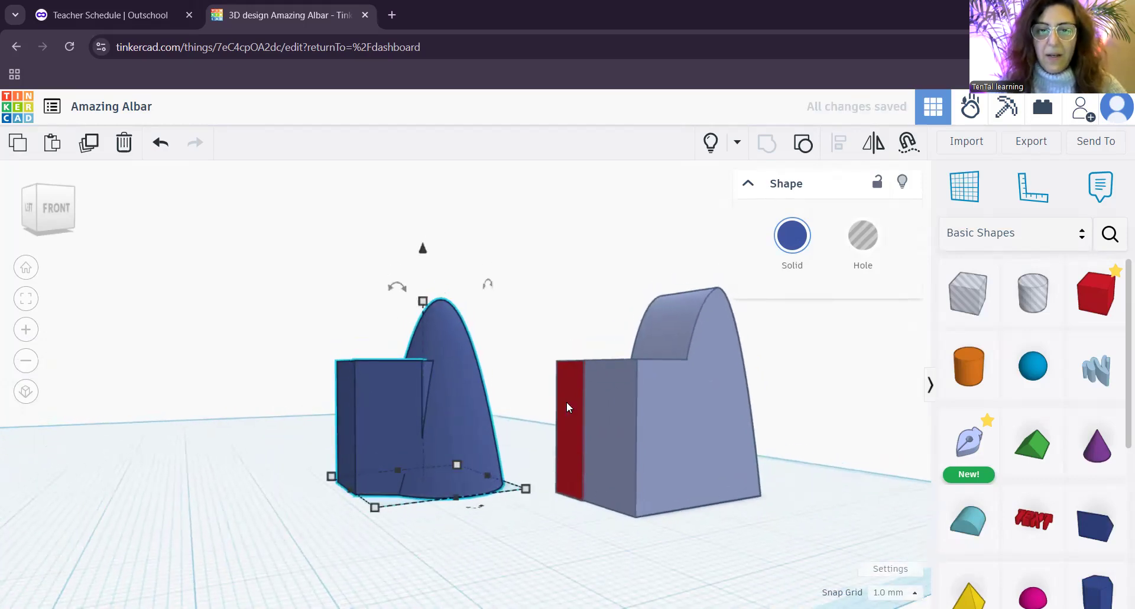
pyautogui.press('Left')
pyautogui.press('Left')
pyautogui.press('Left')
pyautogui.press('Left')
pyautogui.press('Left')
pyautogui.press('Left')
pyautogui.press('Left')
pyautogui.press('Left')
pyautogui.press('Left')
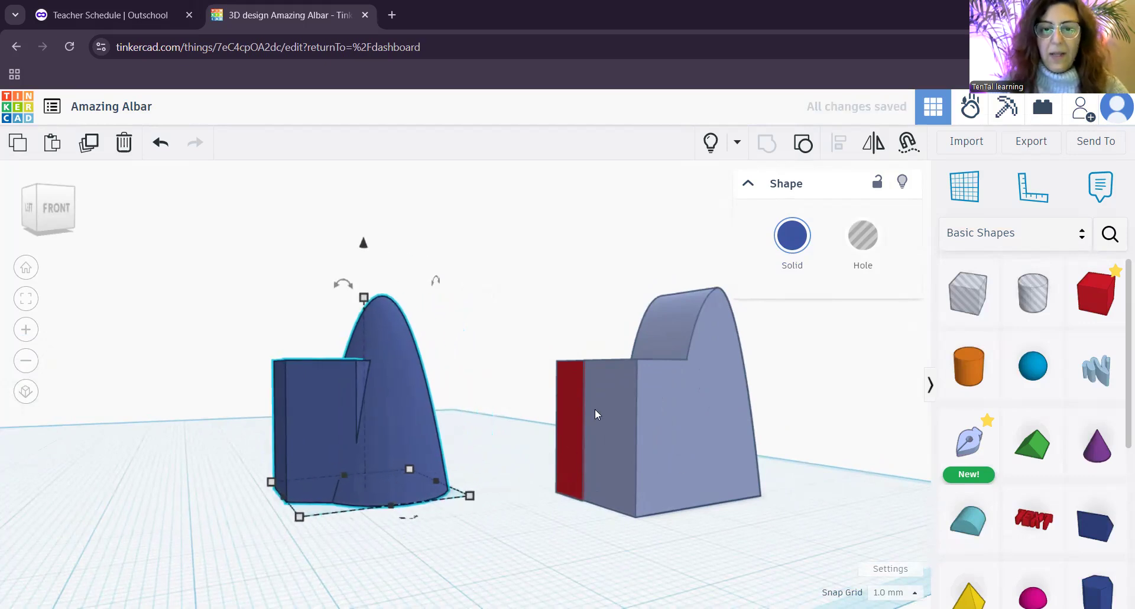
# - Add a Sketch shape at the blue shape, trace its perspective silhouette with a closed straight-line polygon, and finish the sketch
pyautogui.click(573, 412)
pyautogui.moveTo(657, 464); pyautogui.dragTo(617, 482, button='middle')
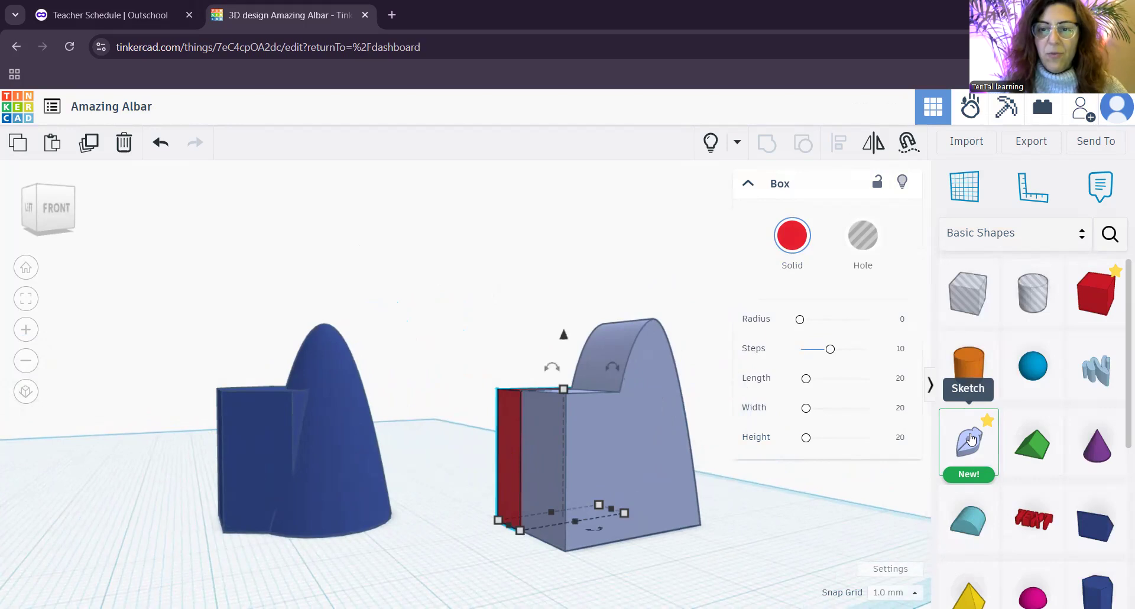
pyautogui.moveTo(968, 447)
pyautogui.mouseDown()
pyautogui.moveTo(499, 407)
pyautogui.moveTo(371, 489)
pyautogui.moveTo(330, 495)
pyautogui.moveTo(339, 487)
pyautogui.mouseUp()
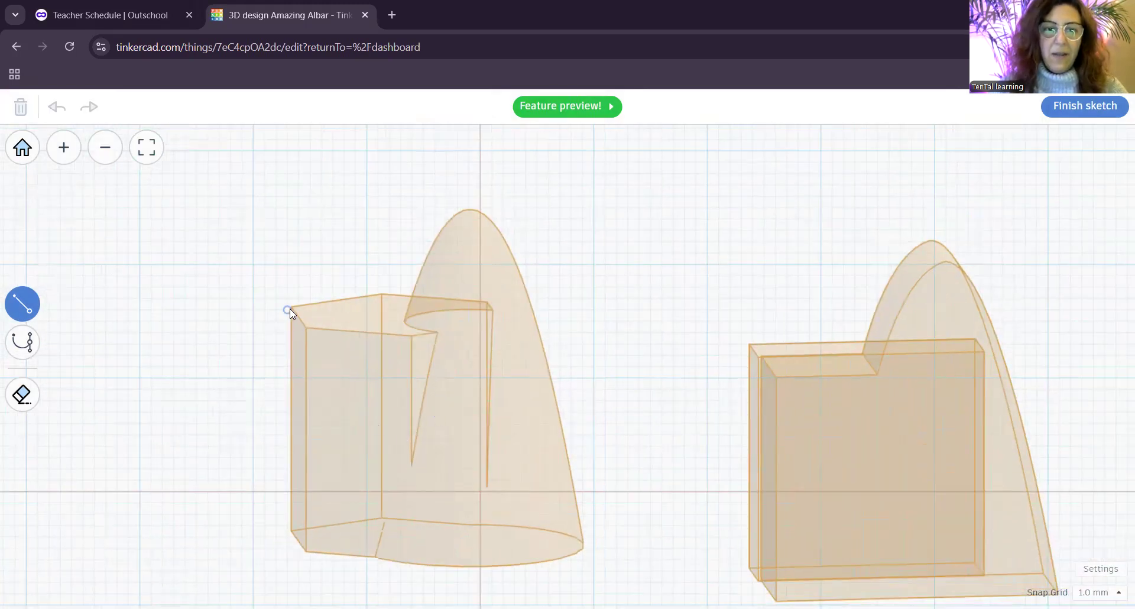
pyautogui.click(292, 308)
pyautogui.click(412, 298)
pyautogui.click(469, 208)
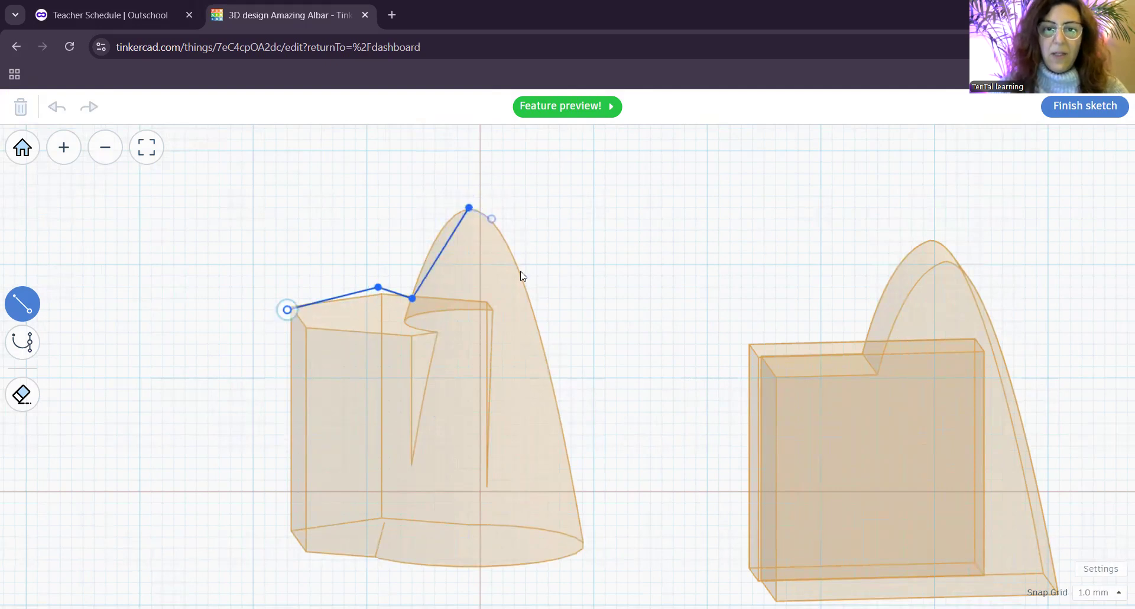
pyautogui.click(549, 355)
pyautogui.click(582, 549)
pyautogui.click(469, 570)
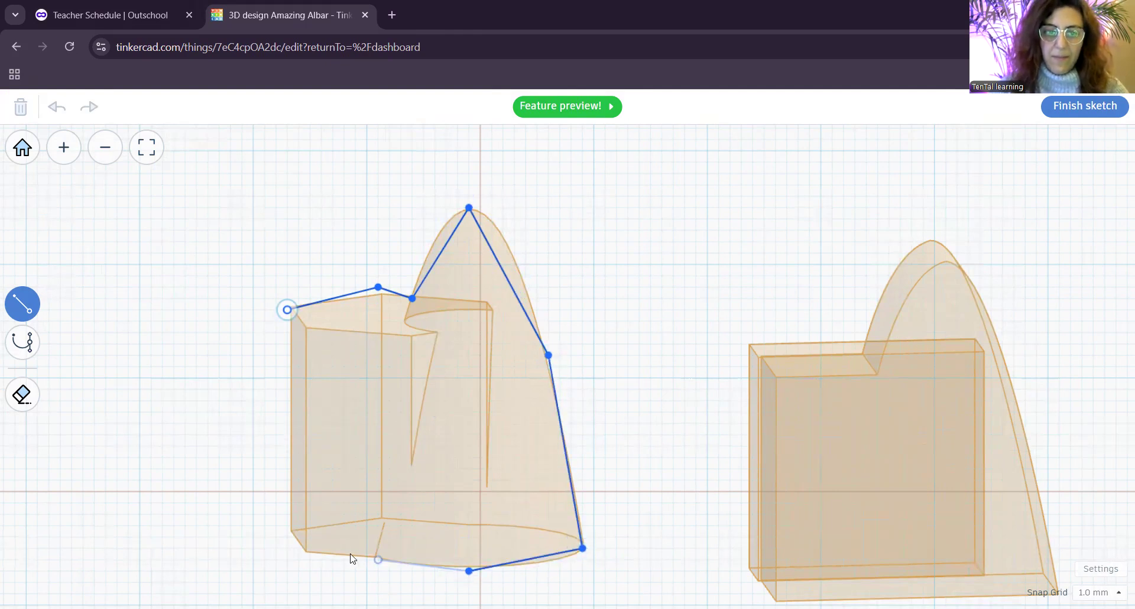
pyautogui.click(310, 548)
pyautogui.click(287, 311)
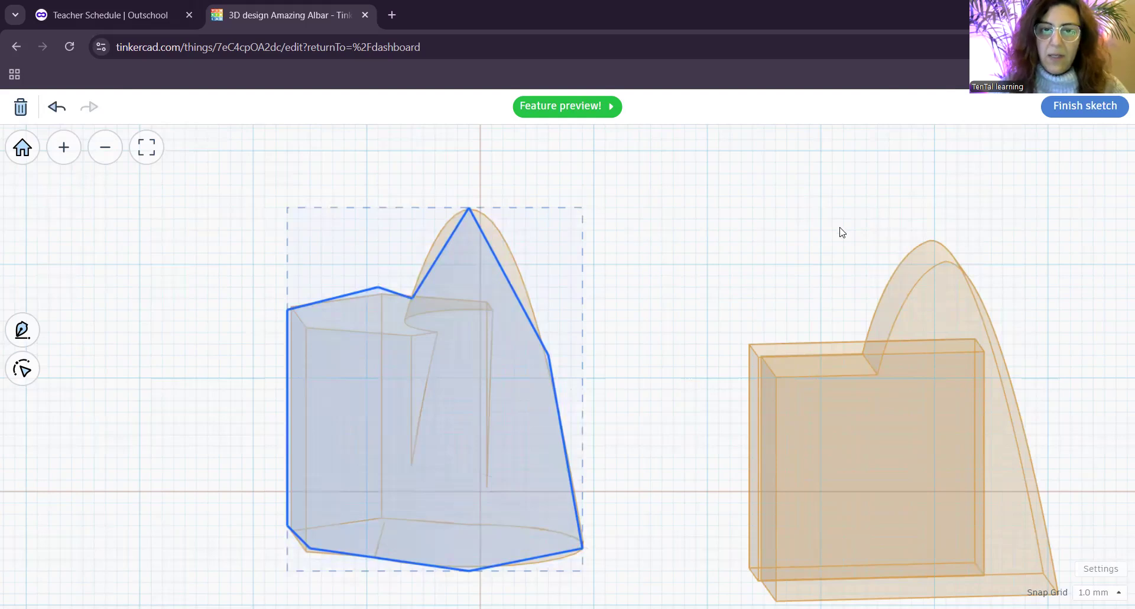
pyautogui.click(1085, 106)
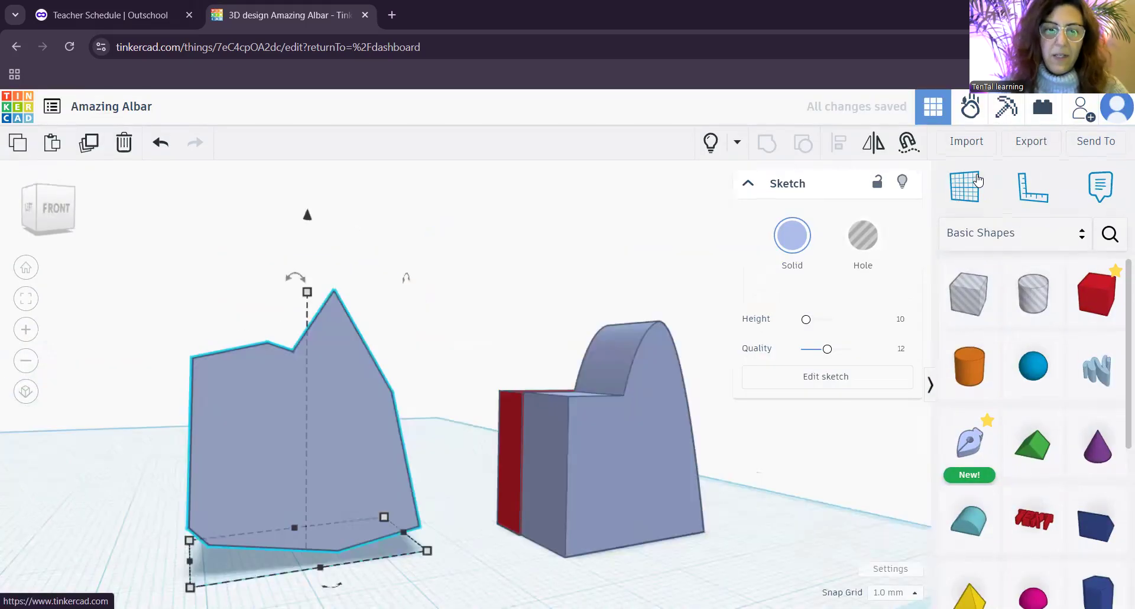
# - Inspect the traced solid from the side and delete it from the workplane
pyautogui.moveTo(514, 507); pyautogui.dragTo(473, 472, button='right')
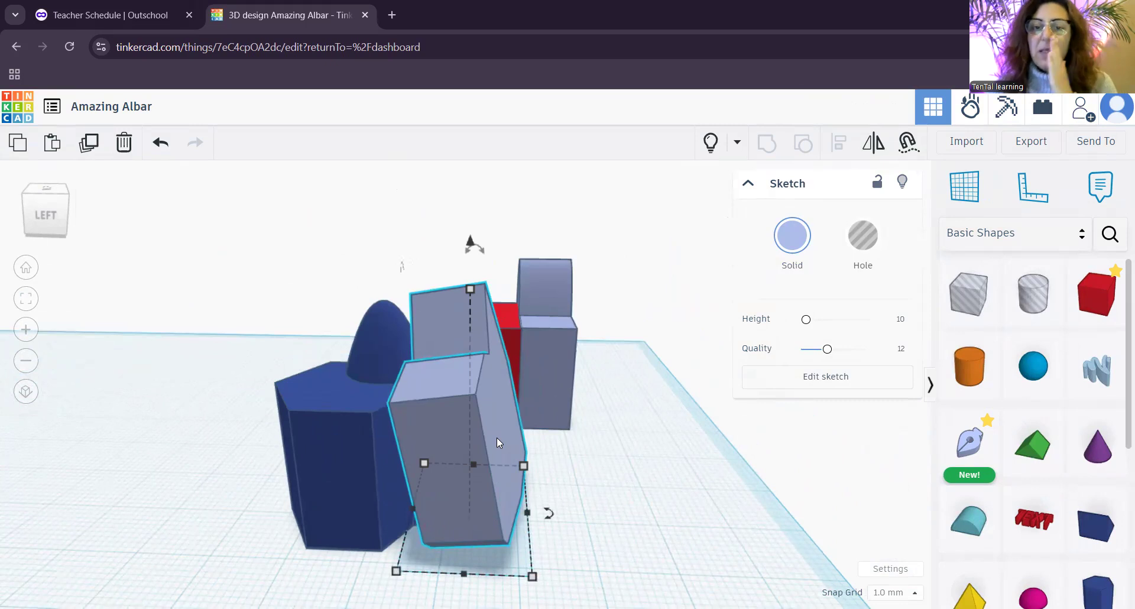
pyautogui.scroll(1, 603, 487)
pyautogui.moveTo(603, 481); pyautogui.dragTo(529, 505, button='middle')
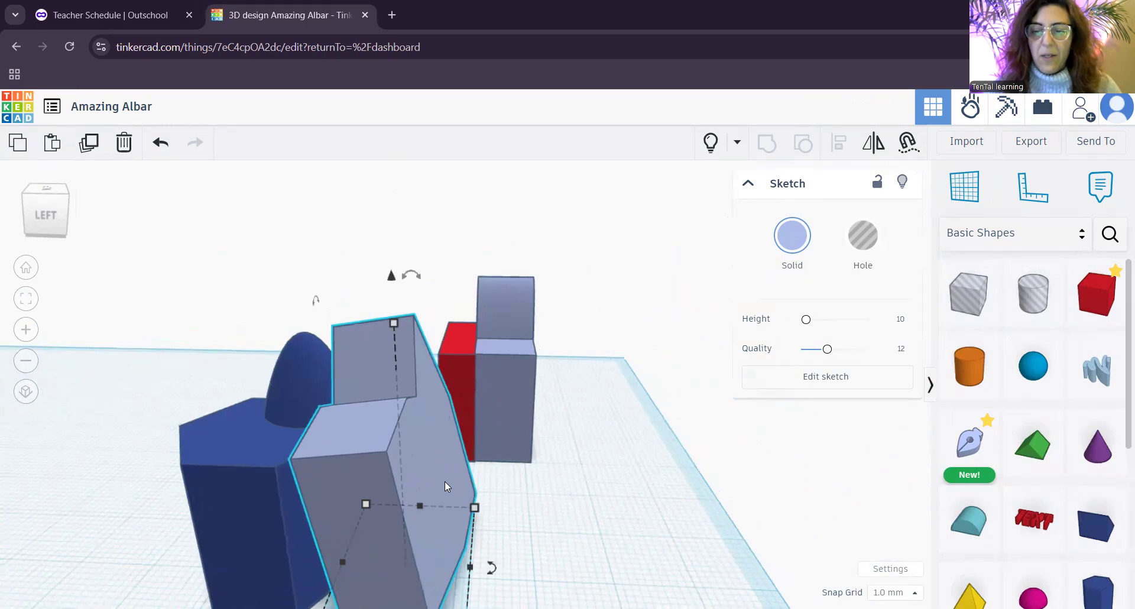
pyautogui.press('Delete')
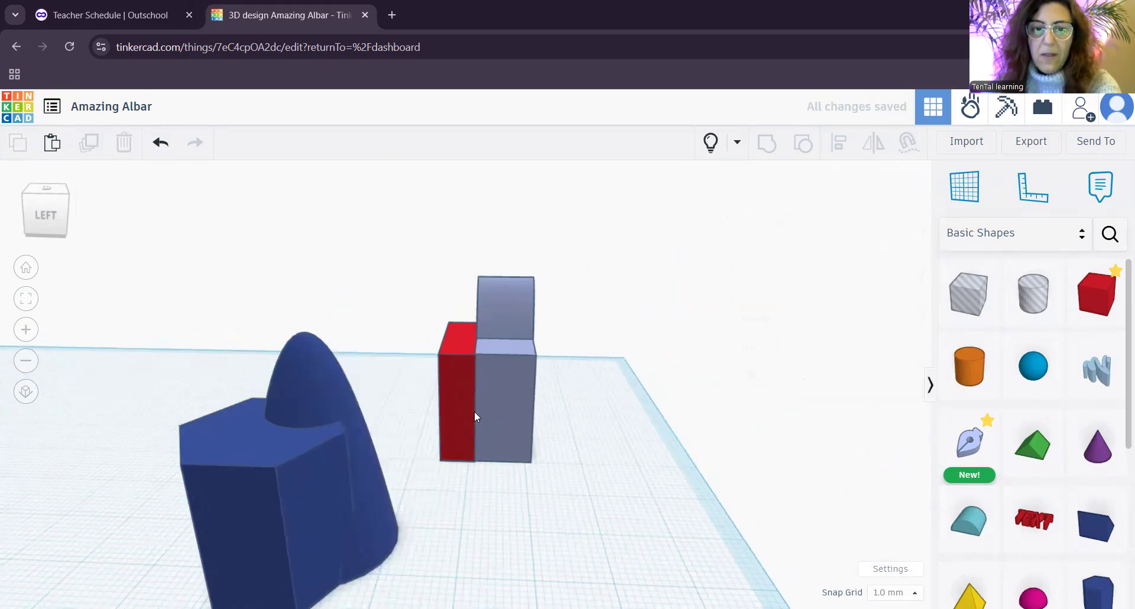
# - Add a new solid red box to the workplane beside the blue shape
pyautogui.click(456, 370)
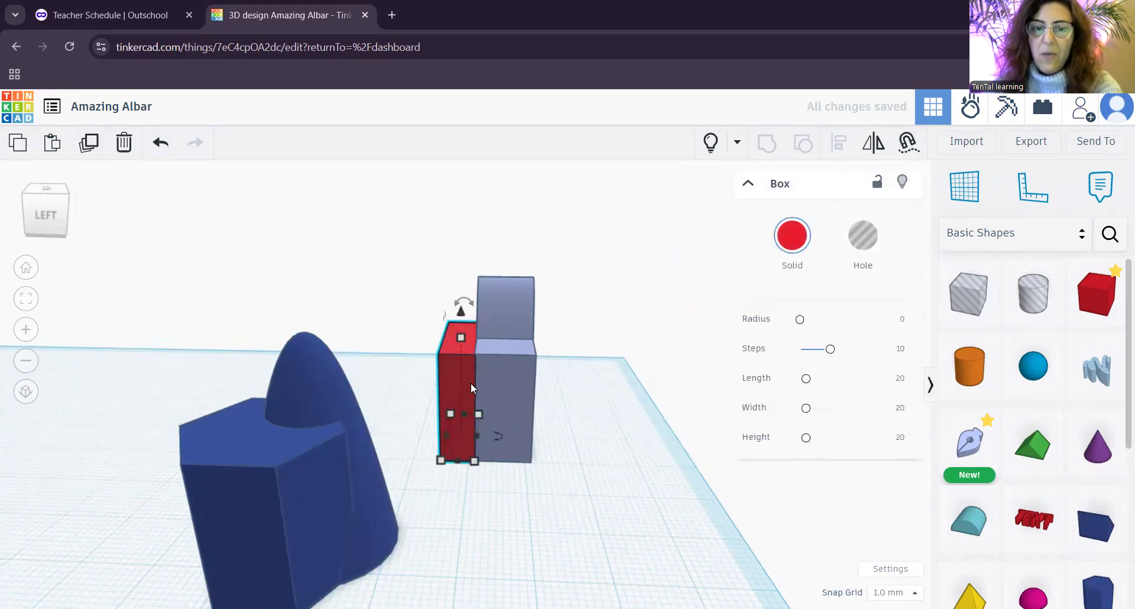
pyautogui.scroll(-2, 607, 528)
pyautogui.moveTo(571, 548); pyautogui.dragTo(530, 486, button='middle')
pyautogui.moveTo(1092, 313); pyautogui.dragTo(491, 494)
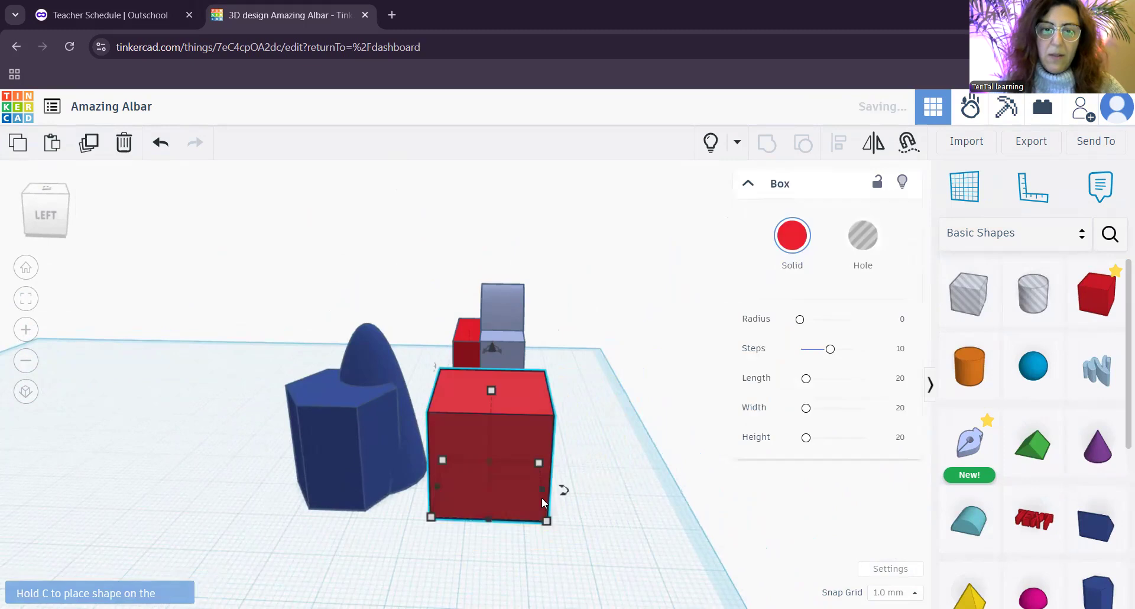
pyautogui.moveTo(617, 570); pyautogui.dragTo(480, 578, button='middle')
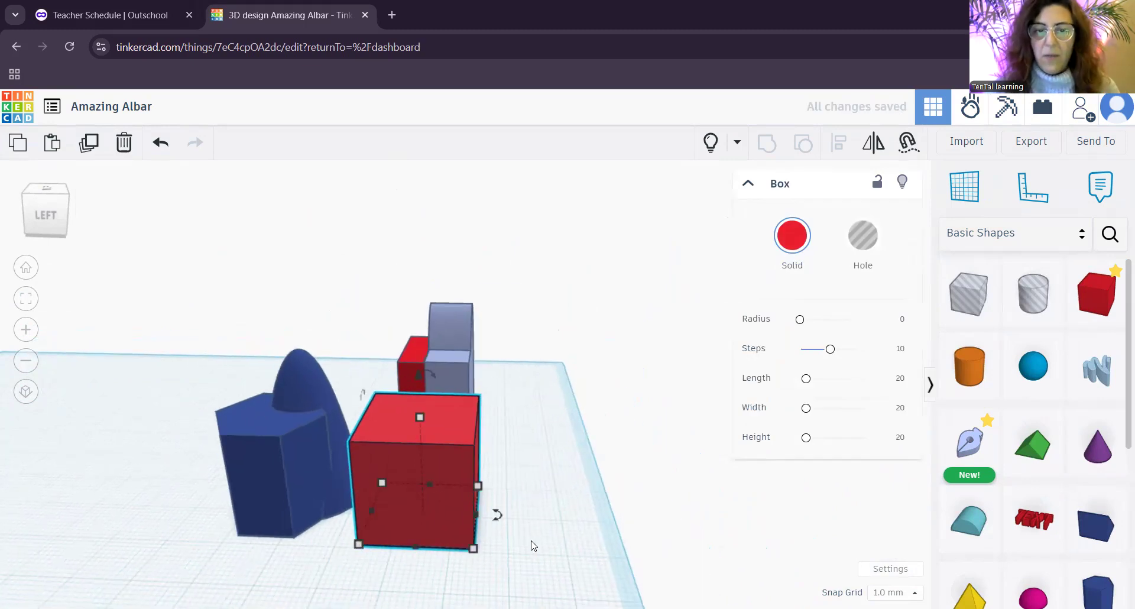
pyautogui.moveTo(523, 559); pyautogui.dragTo(494, 569, button='middle')
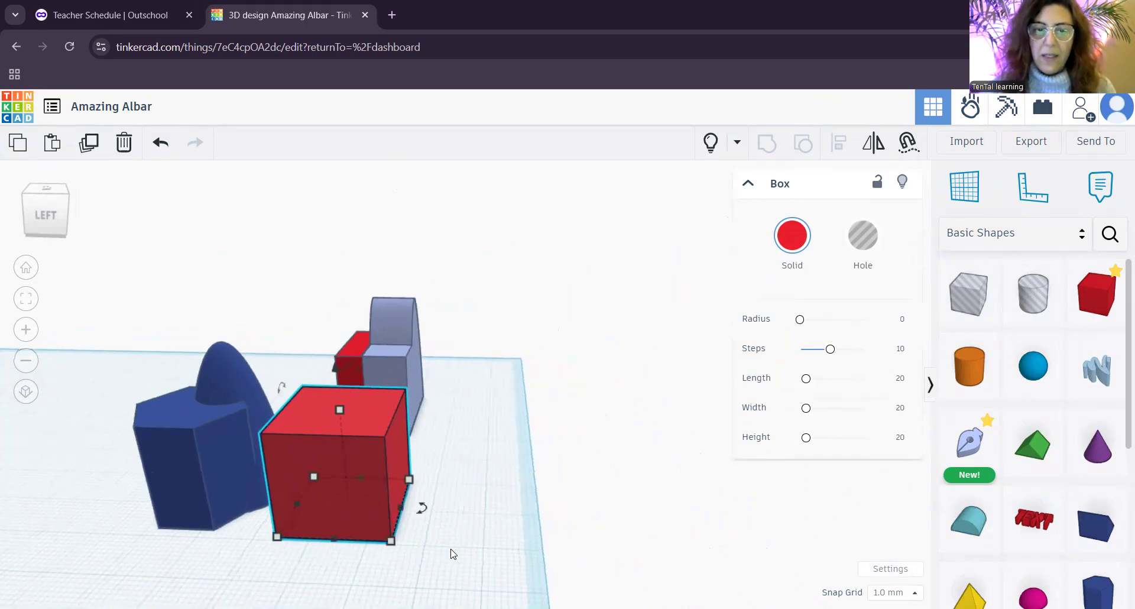
# - Place a Sketch shape against the front face of the new red box and finish the sketch without drawing anything
pyautogui.scroll(-2, 462, 550)
pyautogui.scroll(3, 464, 551)
pyautogui.moveTo(531, 565); pyautogui.dragTo(489, 520, button='right')
pyautogui.scroll(1, 490, 523)
pyautogui.moveTo(501, 570); pyautogui.dragTo(500, 468, button='middle')
pyautogui.moveTo(974, 448); pyautogui.dragTo(413, 472)
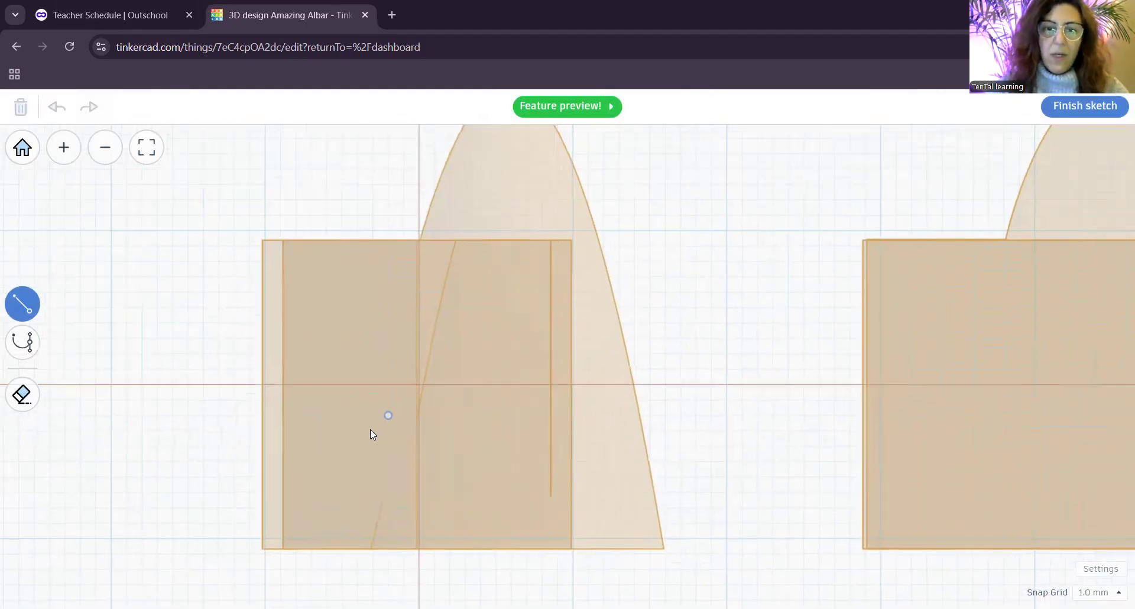
pyautogui.moveTo(370, 429); pyautogui.dragTo(352, 440, button='middle')
pyautogui.scroll(-2, 550, 449)
pyautogui.moveTo(432, 471); pyautogui.dragTo(359, 458, button='middle')
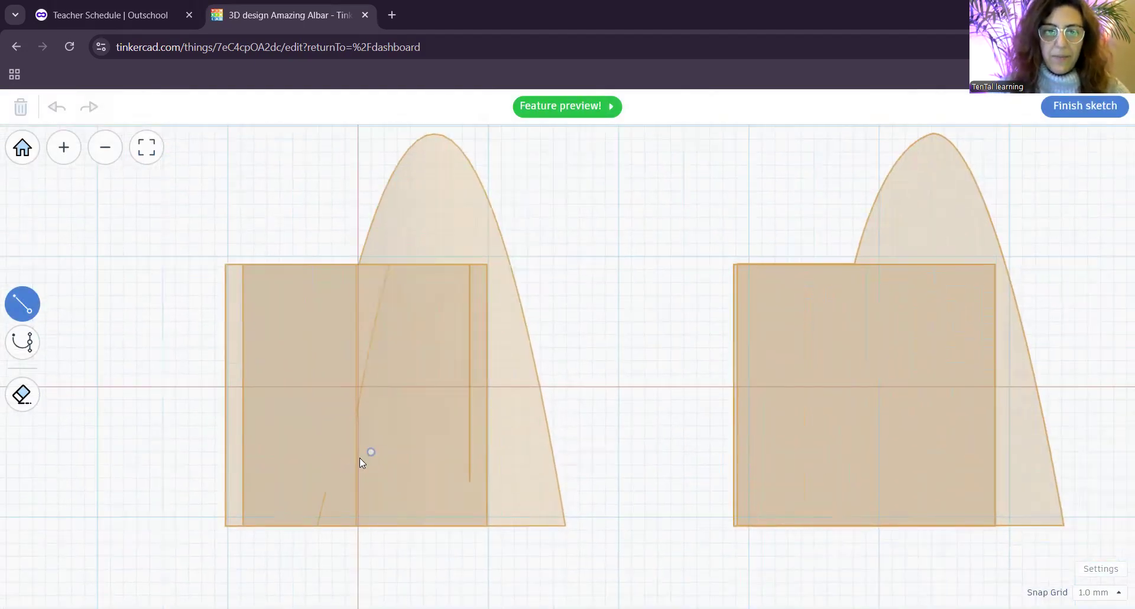
pyautogui.scroll(-3, 355, 479)
pyautogui.moveTo(302, 512)
pyautogui.mouseDown(button='middle')
pyautogui.moveTo(252, 512)
pyautogui.moveTo(298, 509)
pyautogui.mouseUp(button='middle')
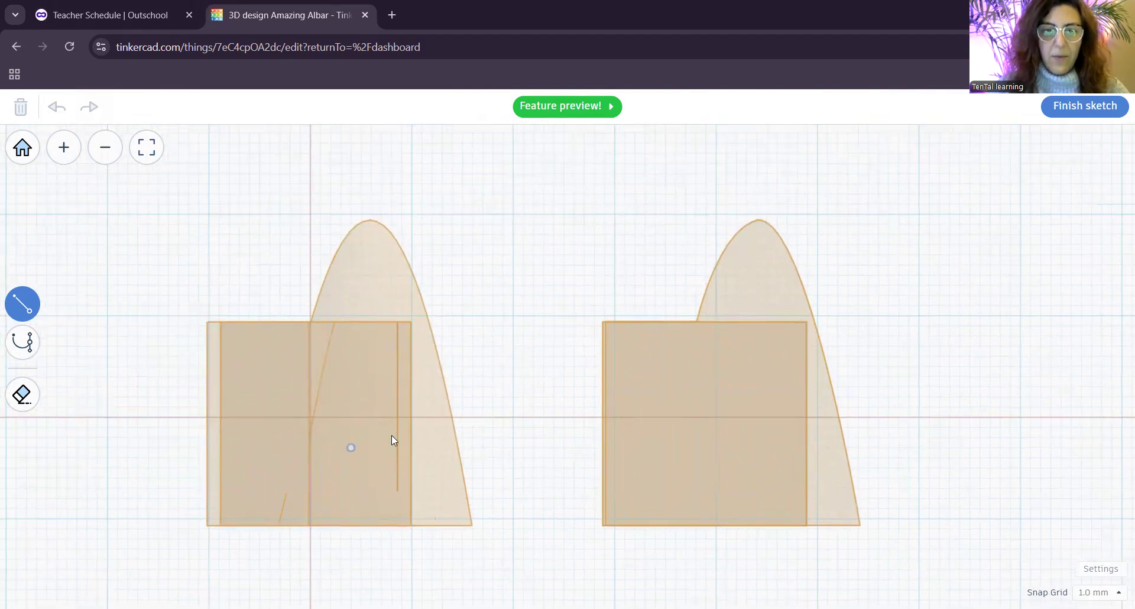
pyautogui.click(1063, 107)
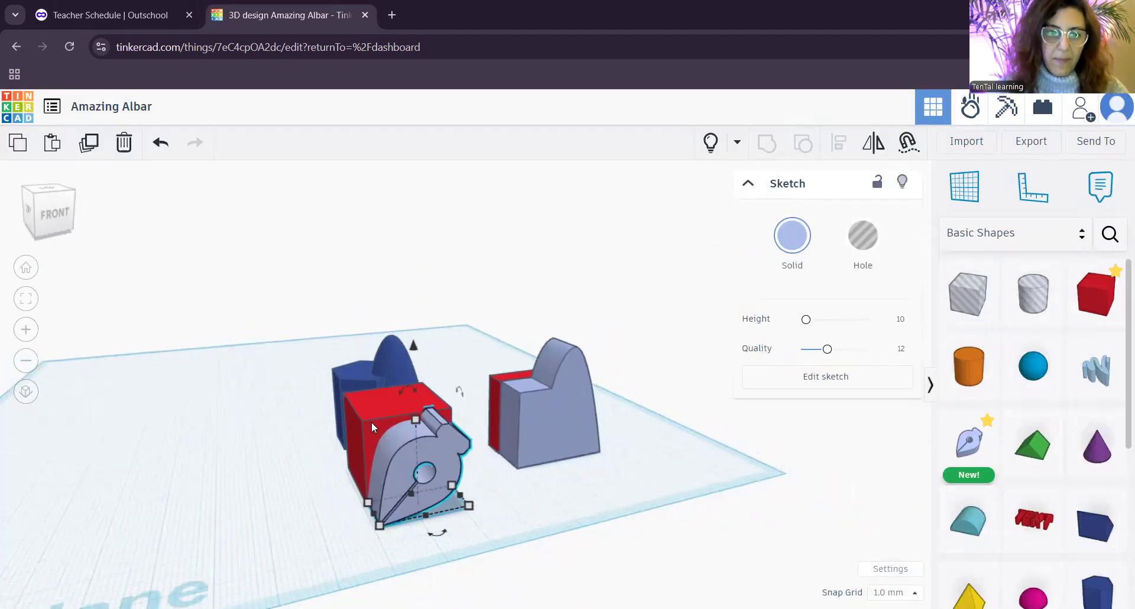
# - Enlarge the new red box to 55 mm long and 40 mm tall so it forms a wide backdrop
pyautogui.click(374, 424)
pyautogui.moveTo(325, 540); pyautogui.dragTo(215, 537)
pyautogui.moveTo(326, 403); pyautogui.dragTo(326, 316)
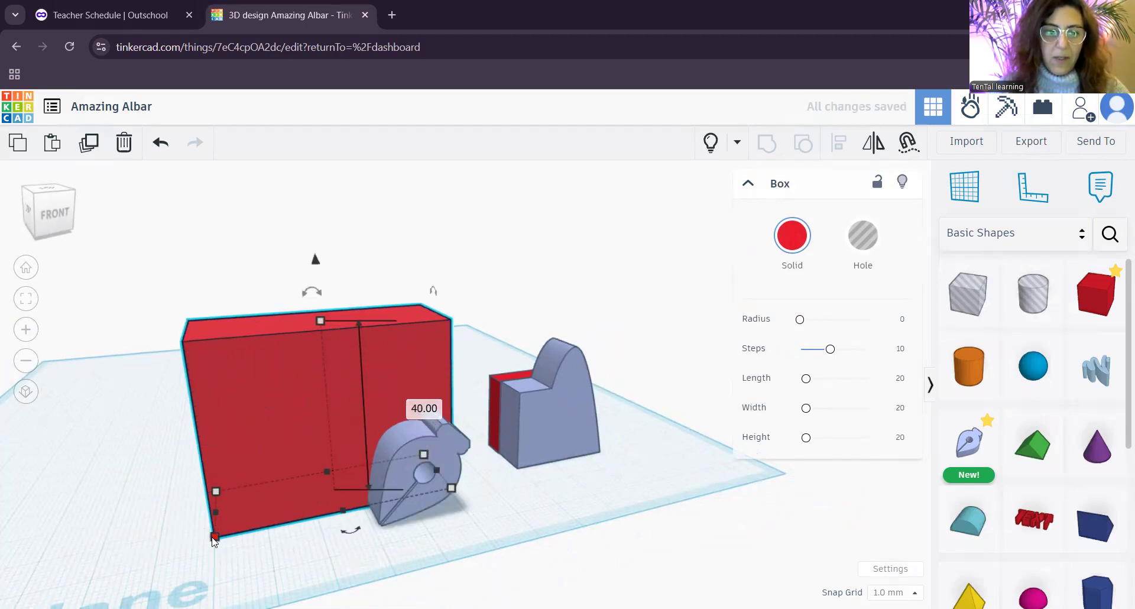
pyautogui.moveTo(215, 540); pyautogui.dragTo(190, 541)
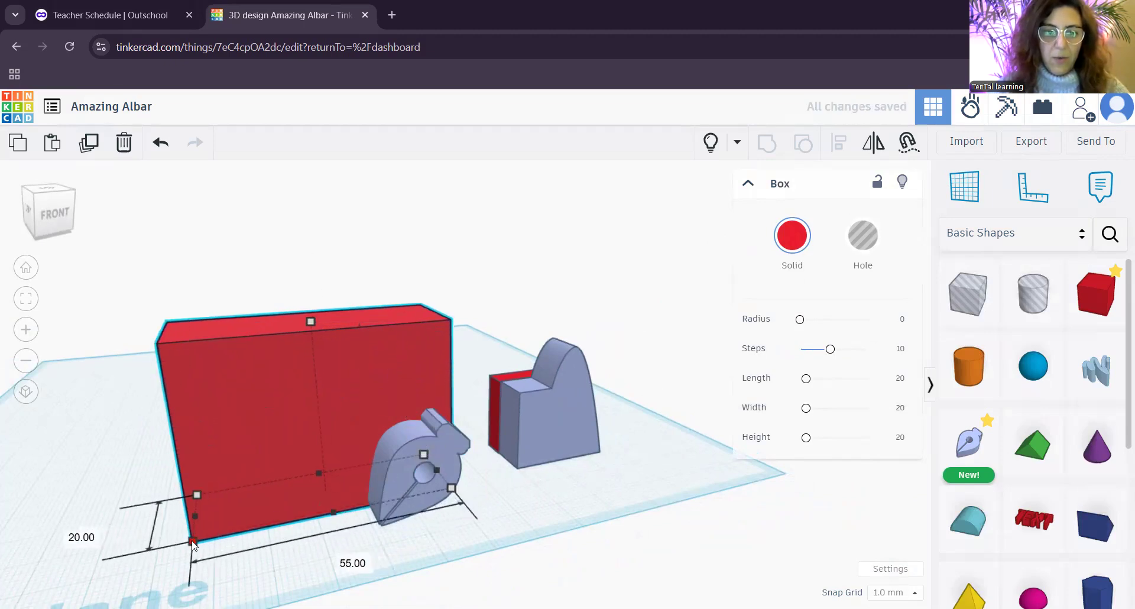
# - Edit the sketch beside the red box and trace the blue shape's front silhouette with a closed five-point straight-line outline
pyautogui.click(445, 450)
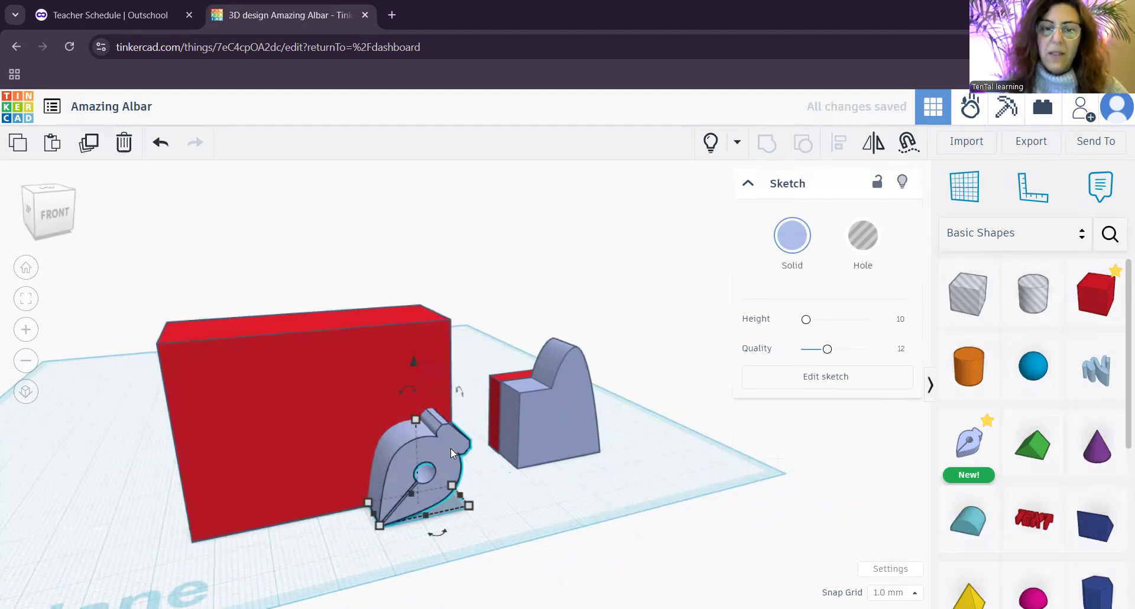
pyautogui.click(823, 377)
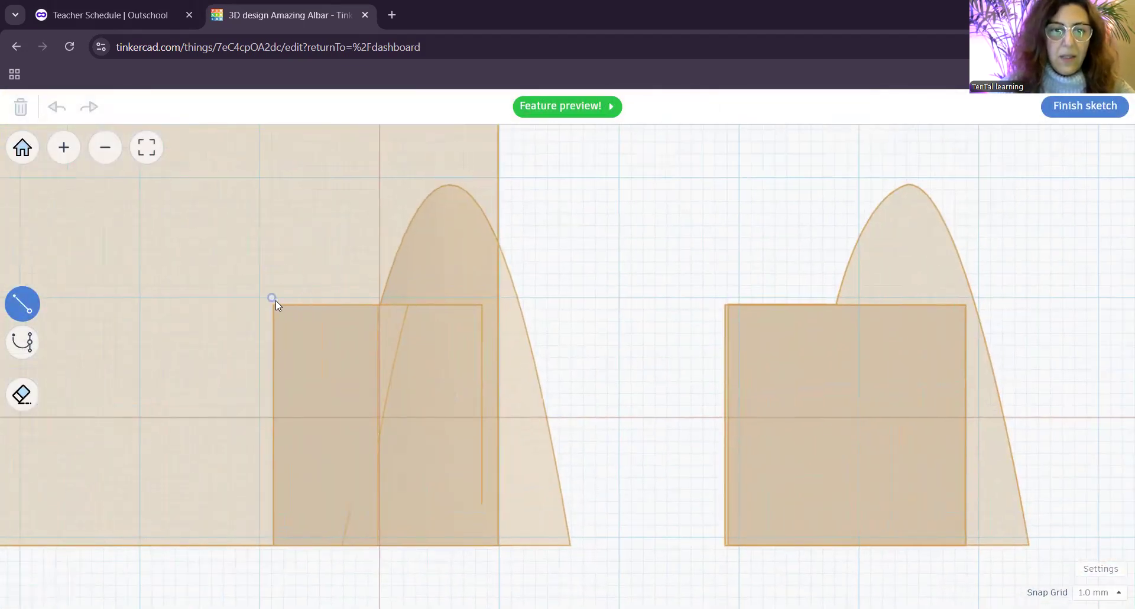
pyautogui.click(377, 309)
pyautogui.click(450, 188)
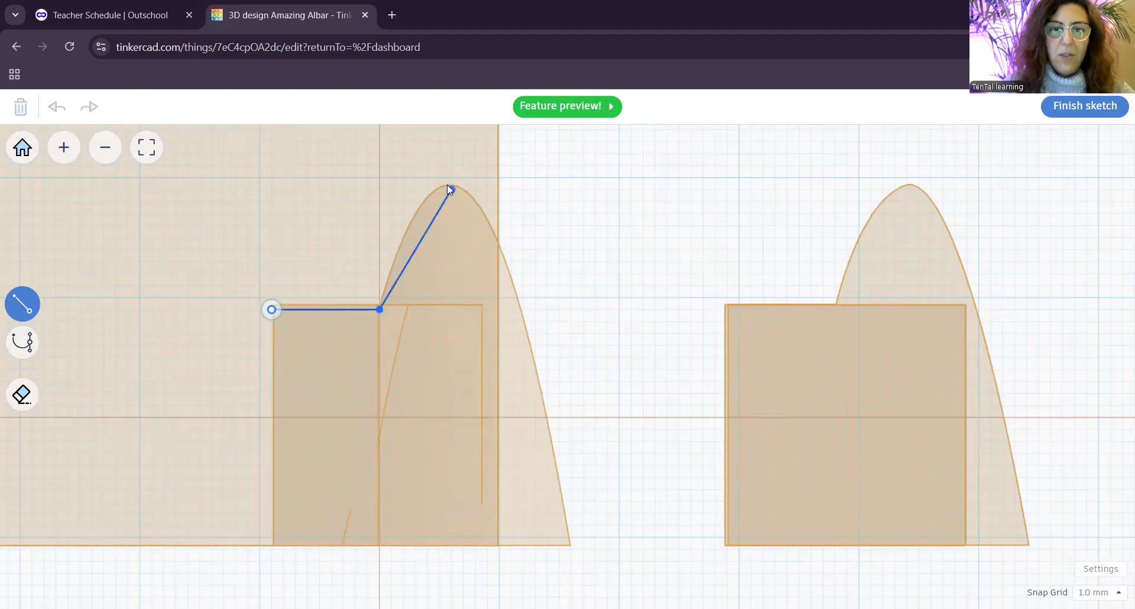
pyautogui.click(571, 550)
pyautogui.click(273, 549)
pyautogui.click(270, 310)
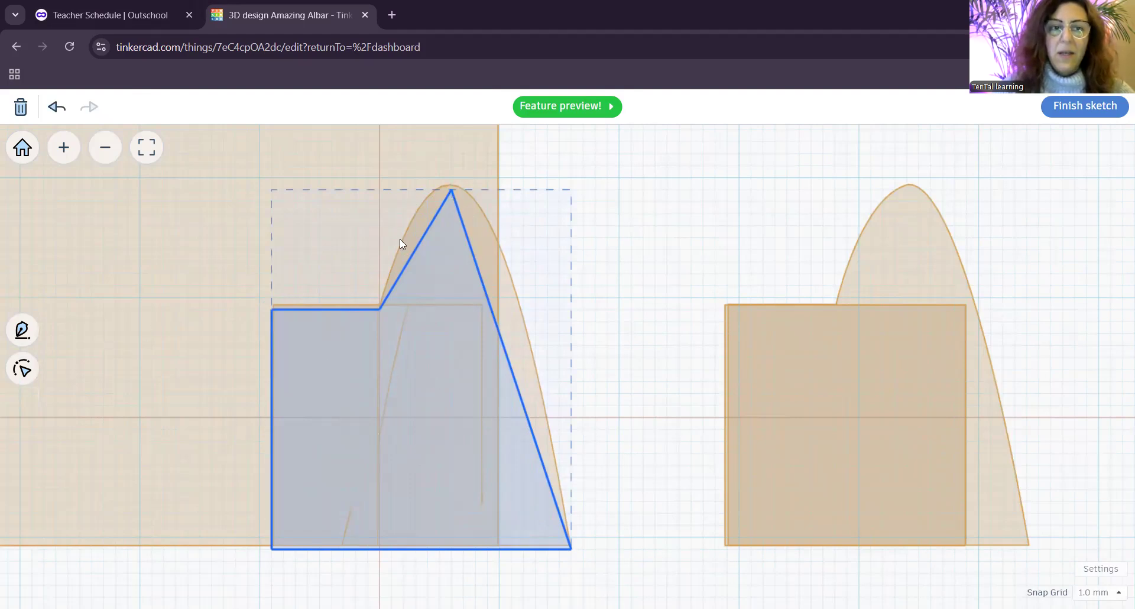
pyautogui.click(26, 339)
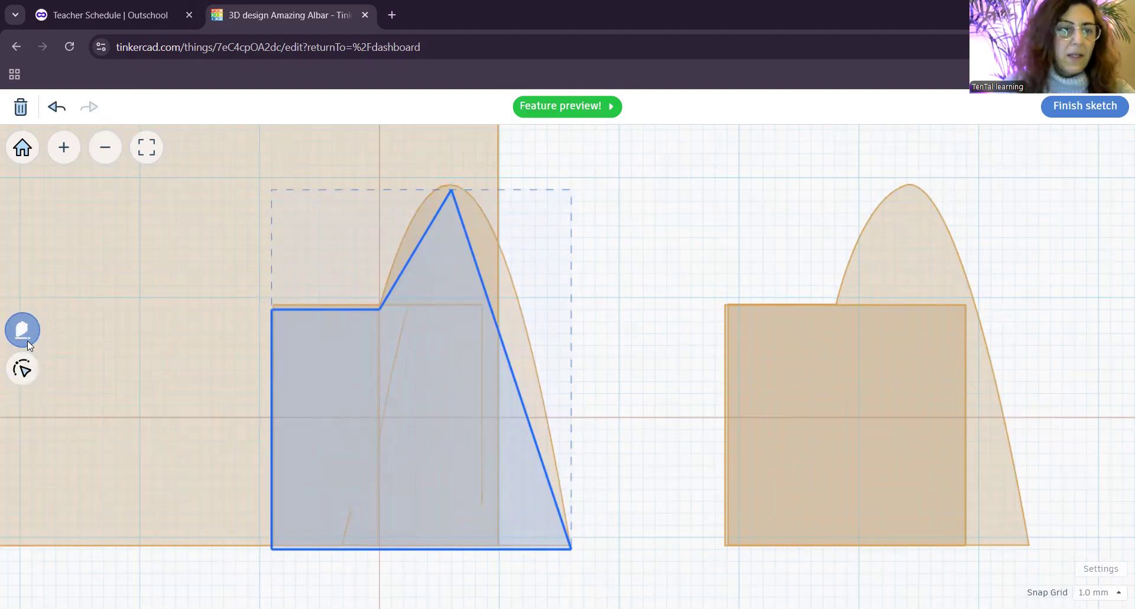
# - Convert the outline's peak point to a smooth curve and level its tangent handles horizontally to follow the silhouette's arch
pyautogui.click(23, 370)
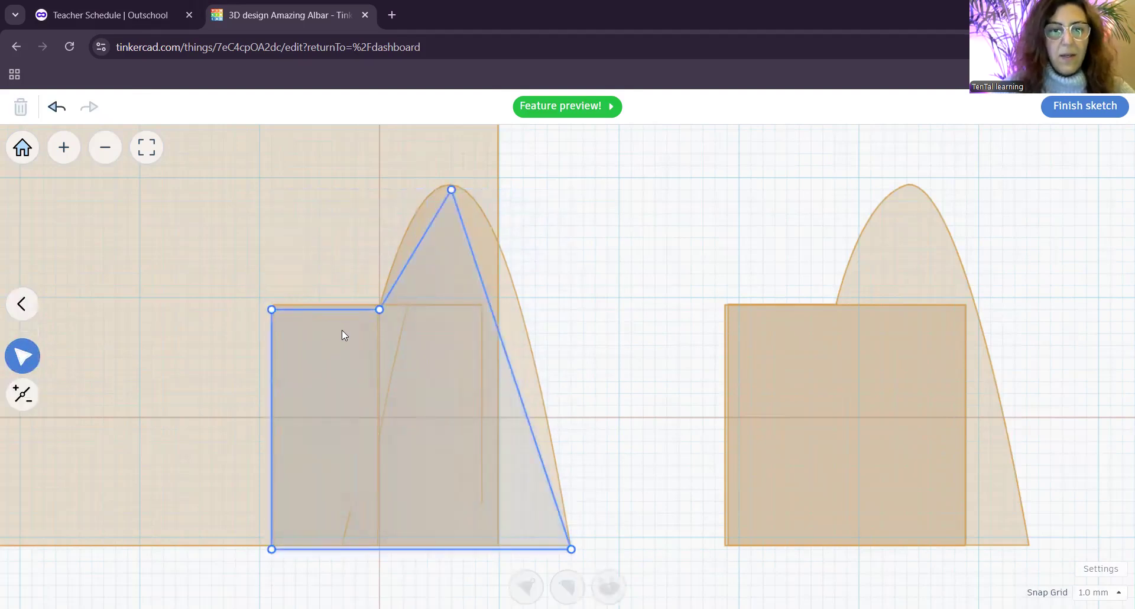
pyautogui.click(452, 190)
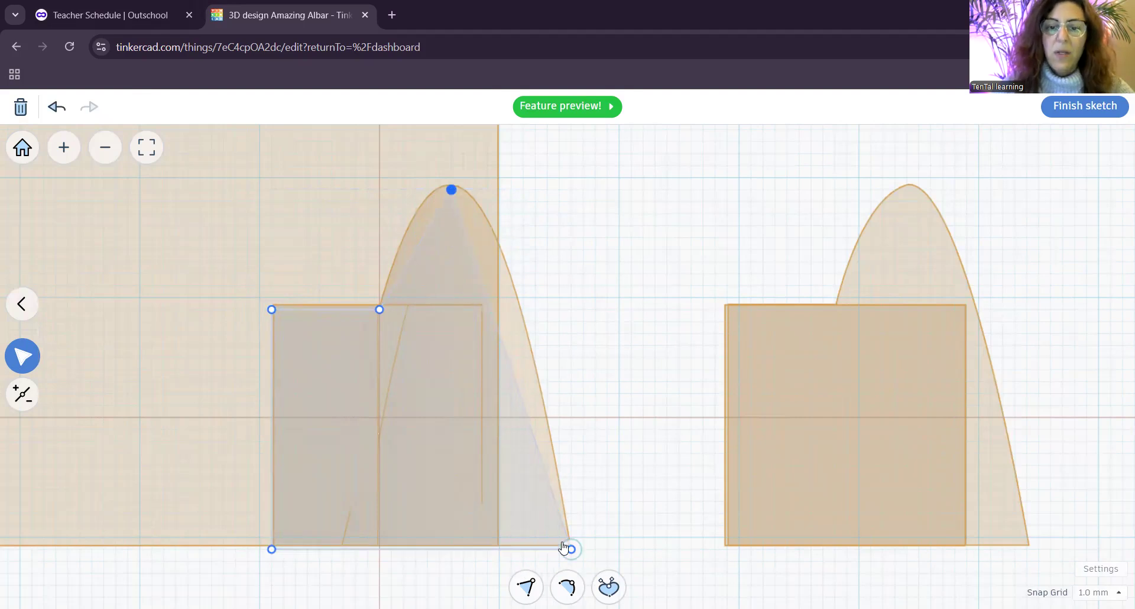
pyautogui.click(567, 586)
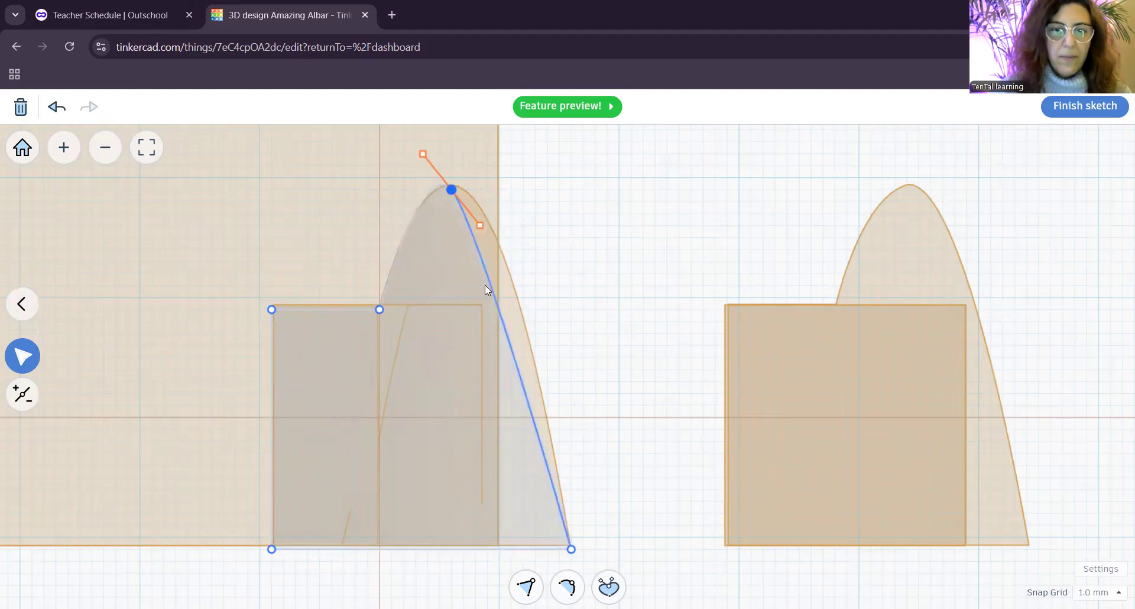
pyautogui.moveTo(479, 225); pyautogui.dragTo(513, 190)
pyautogui.click(450, 190)
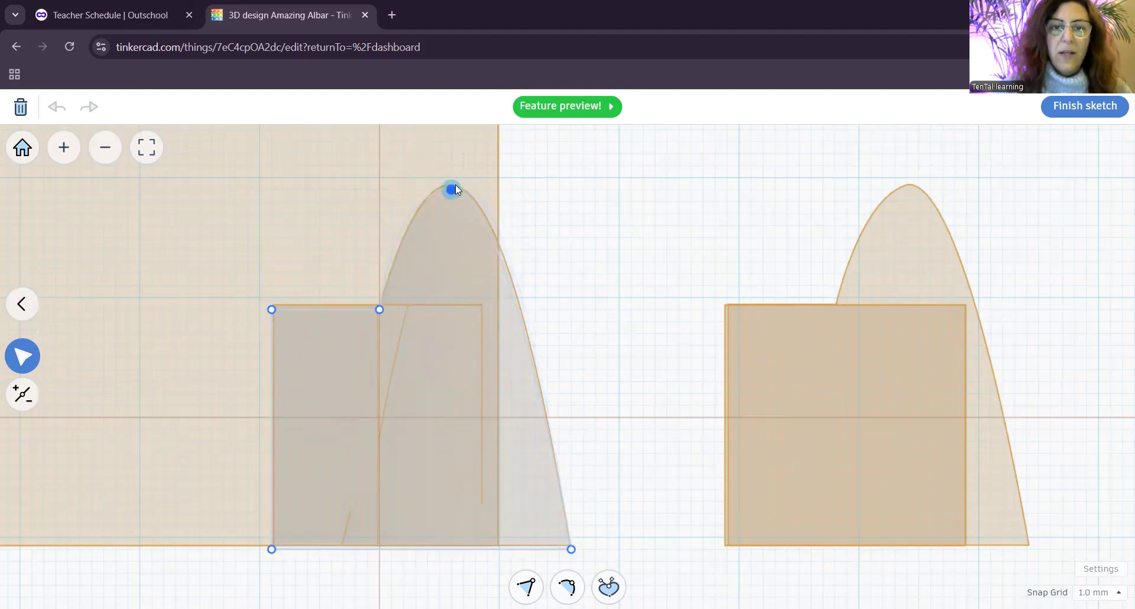
pyautogui.click(452, 189)
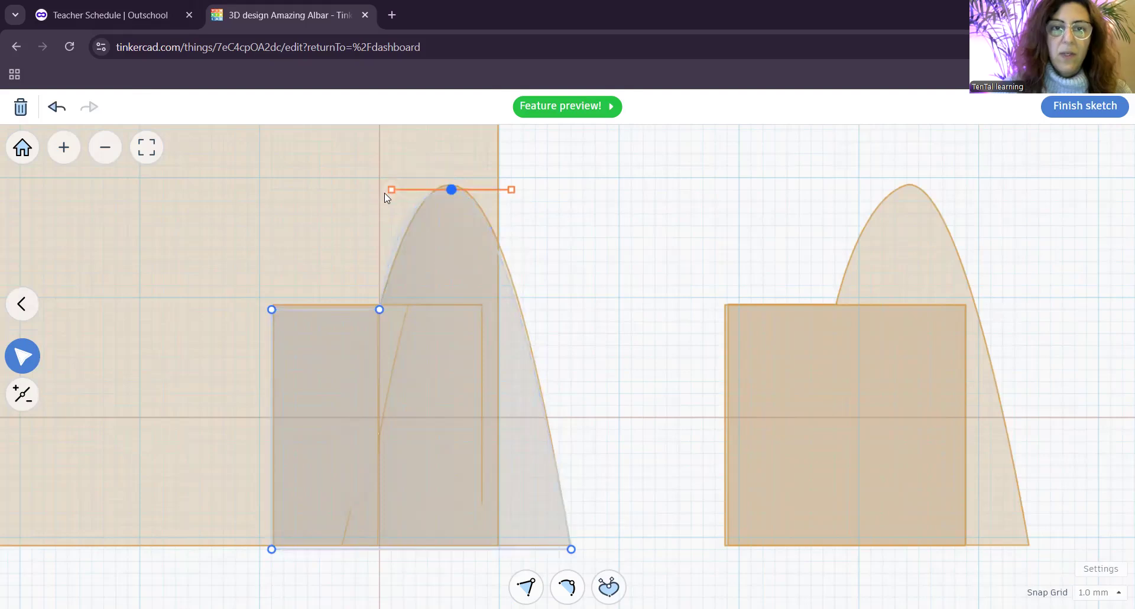
# - Try to fit the outline closer to the silhouette by raising the peak point and nudging the corner points
pyautogui.click(452, 189)
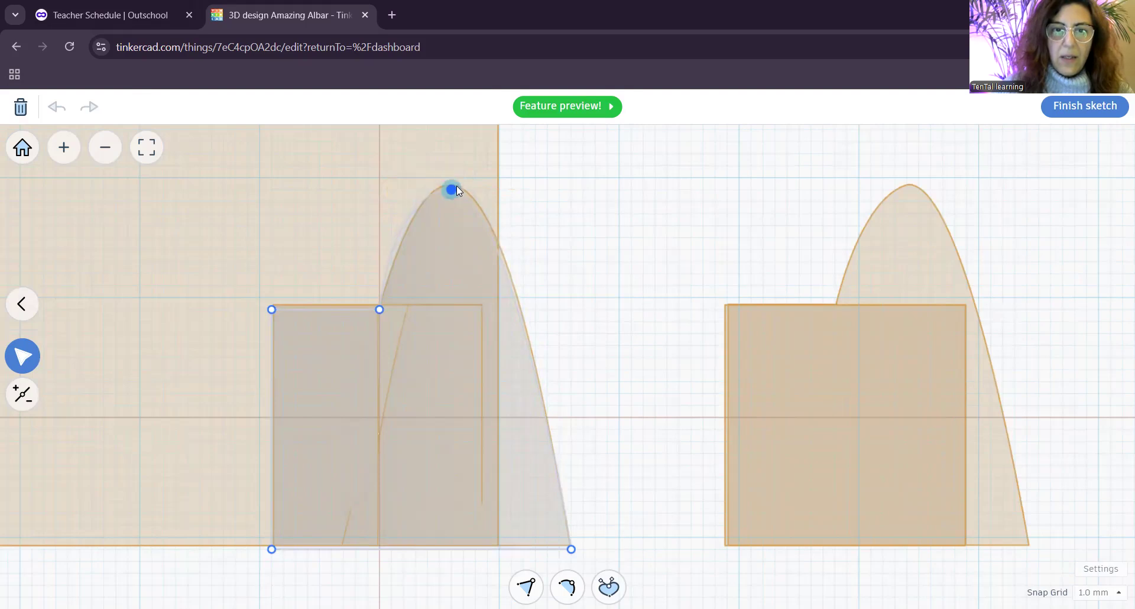
pyautogui.click(456, 184)
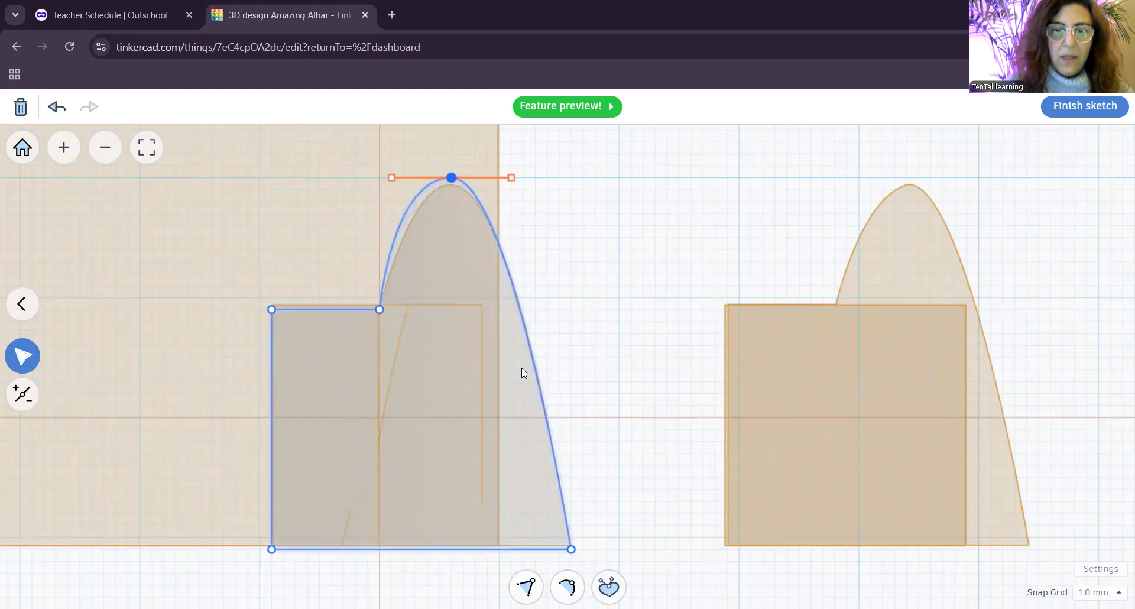
pyautogui.moveTo(571, 549)
pyautogui.mouseDown()
pyautogui.moveTo(503, 545)
pyautogui.moveTo(567, 544)
pyautogui.mouseUp()
pyautogui.moveTo(271, 309); pyautogui.dragTo(273, 304)
pyautogui.moveTo(380, 308); pyautogui.dragTo(379, 300)
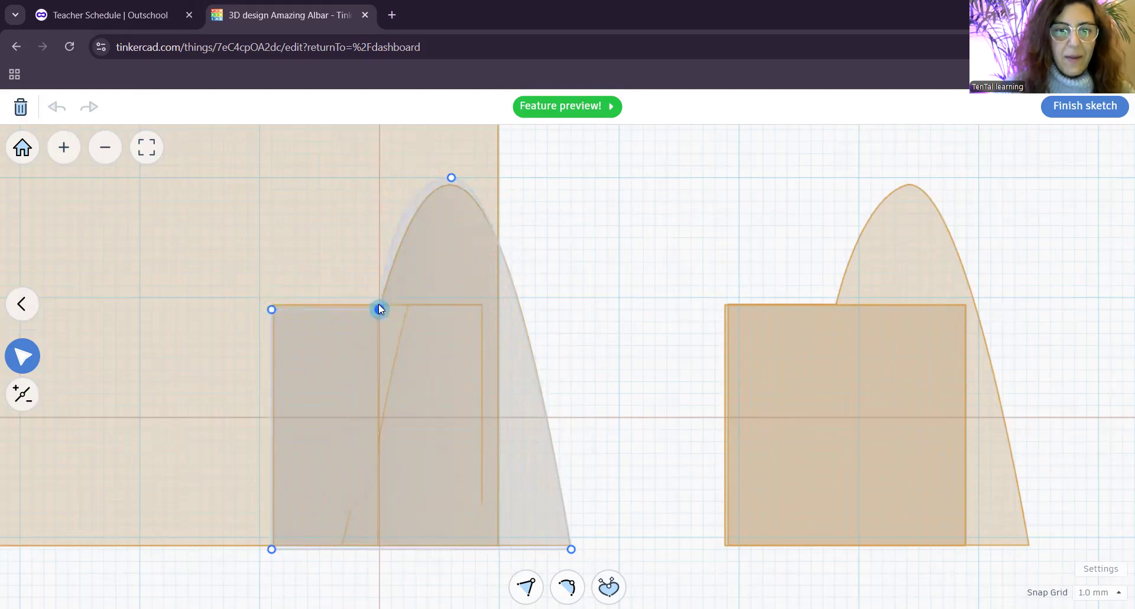
pyautogui.click(451, 179)
pyautogui.moveTo(449, 184); pyautogui.dragTo(448, 186)
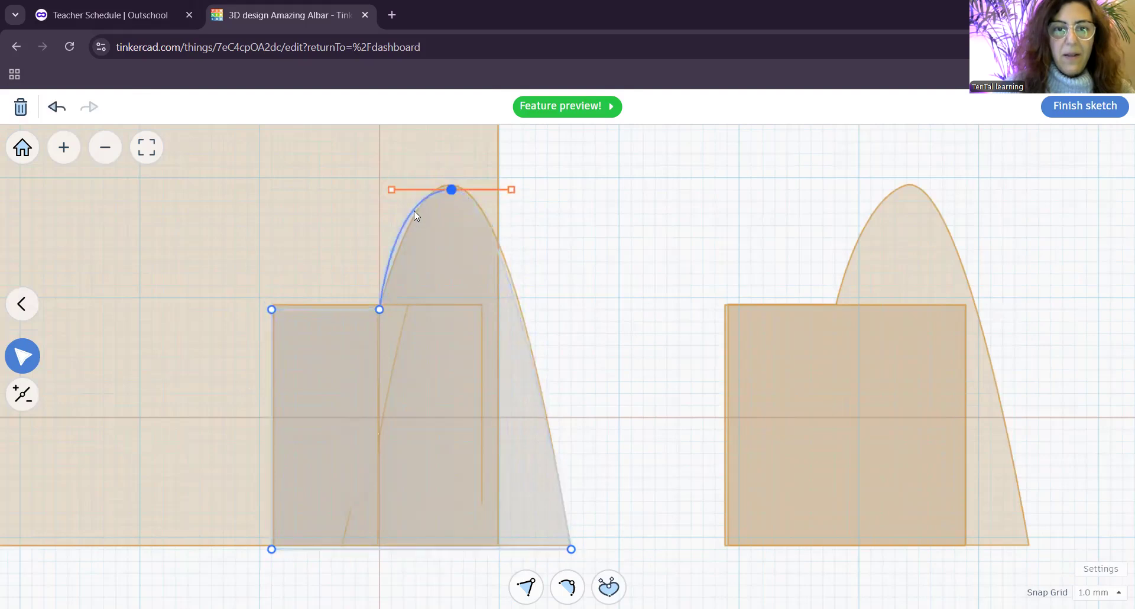
# - Make the peak point's curve handles independent, adjust each one until both sides match the arch, and finish the sketch
pyautogui.scroll(2, 475, 259)
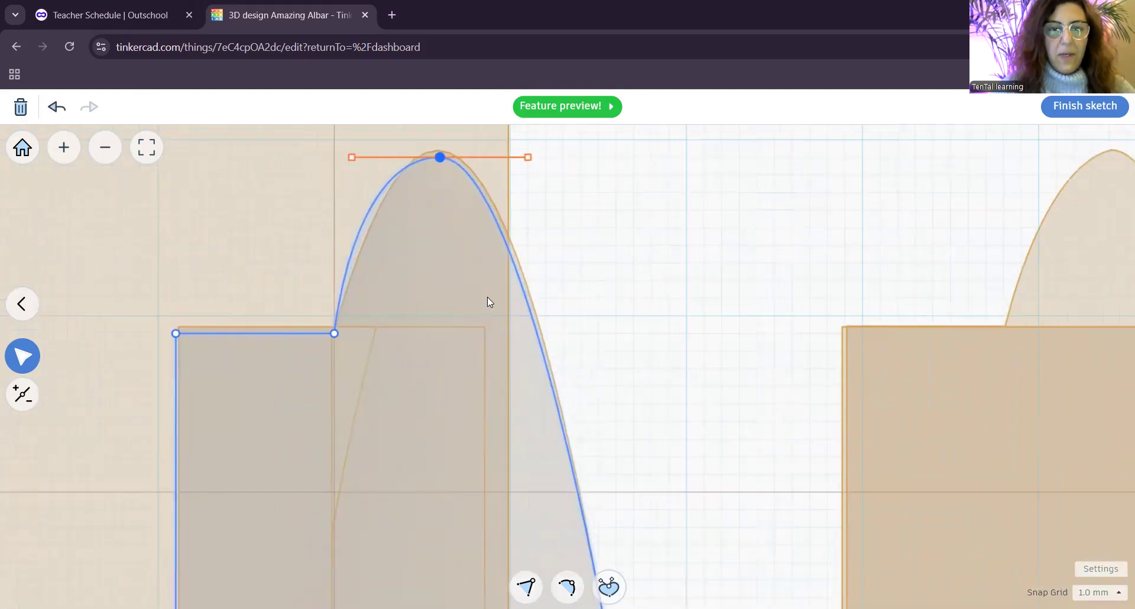
pyautogui.moveTo(482, 307); pyautogui.dragTo(539, 379, button='middle')
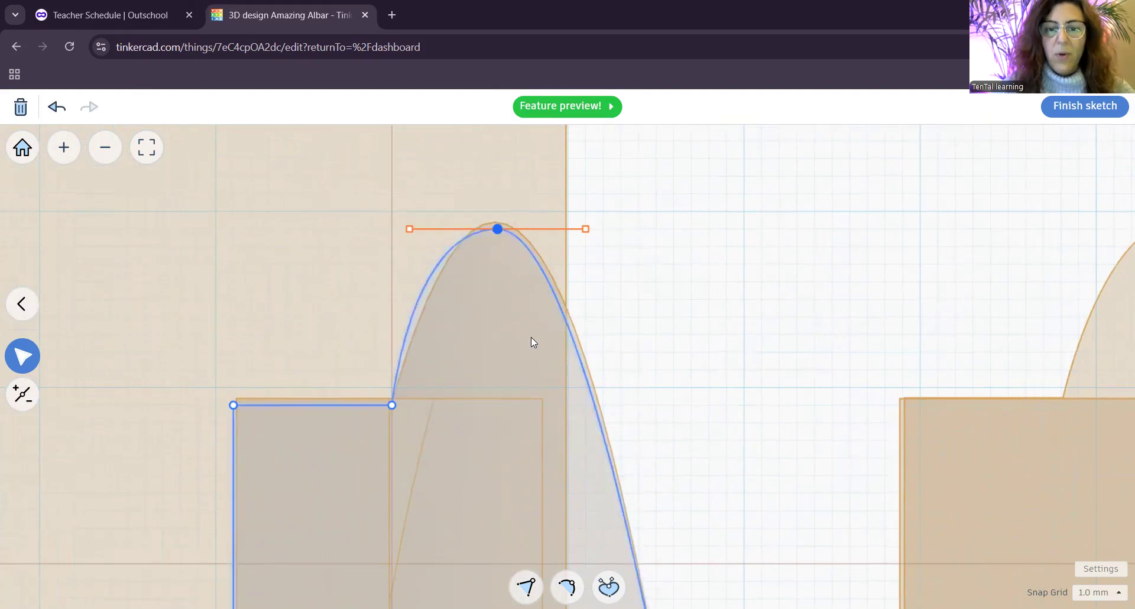
pyautogui.click(606, 585)
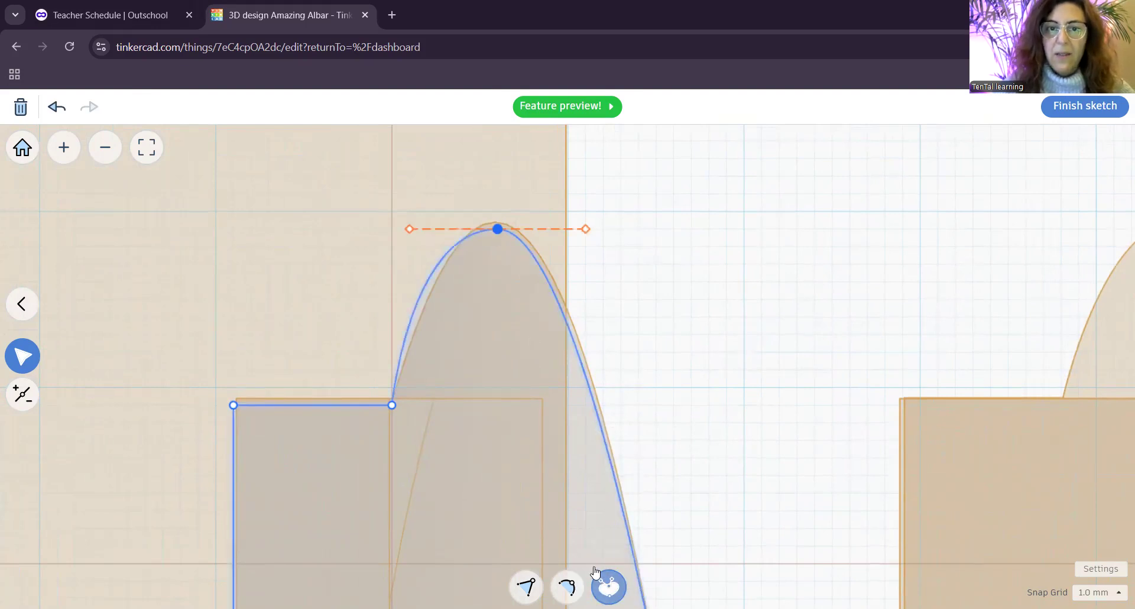
pyautogui.moveTo(411, 229); pyautogui.dragTo(424, 236)
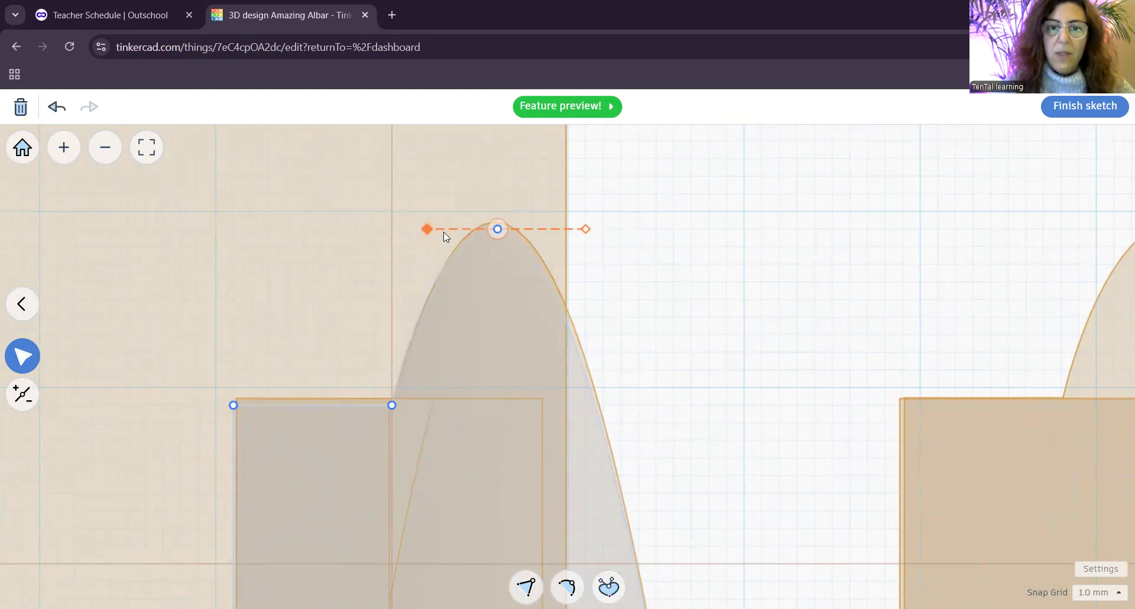
pyautogui.moveTo(586, 231)
pyautogui.mouseDown()
pyautogui.moveTo(538, 354)
pyautogui.moveTo(588, 285)
pyautogui.moveTo(496, 399)
pyautogui.moveTo(621, 231)
pyautogui.moveTo(483, 361)
pyautogui.moveTo(597, 243)
pyautogui.mouseUp()
pyautogui.moveTo(498, 232); pyautogui.dragTo(496, 222)
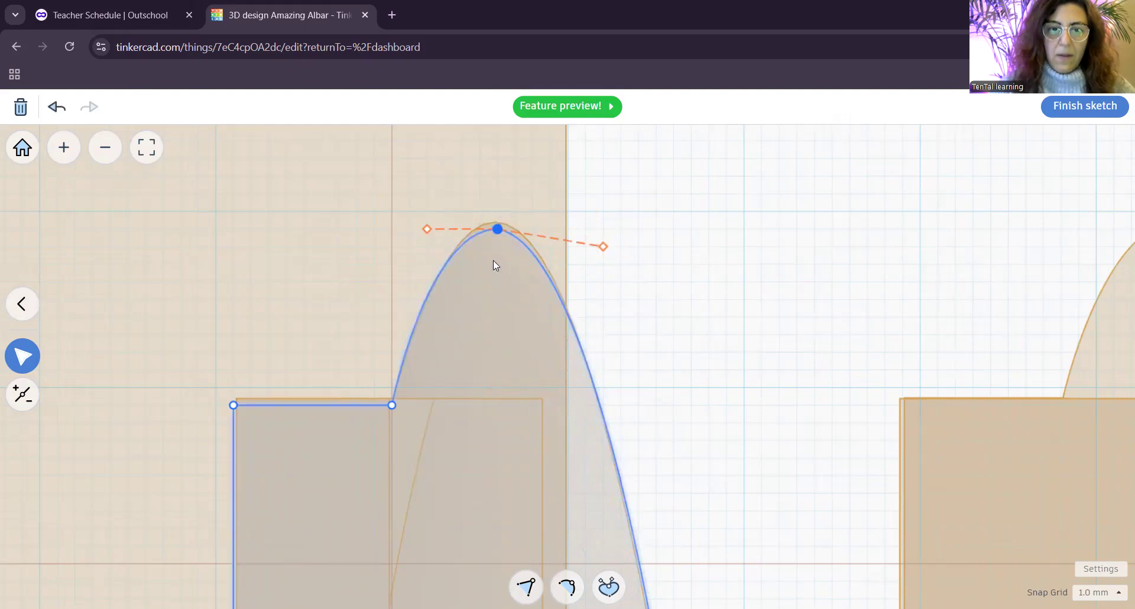
pyautogui.click(1075, 112)
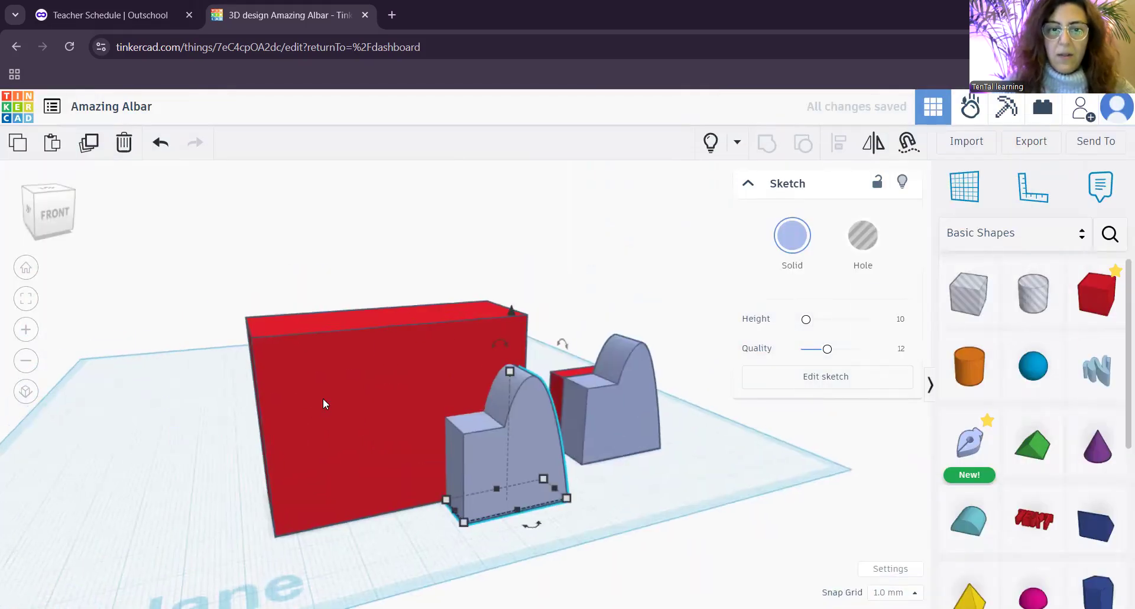
# - Hide the large red backdrop box so the blue shape behind it is exposed
pyautogui.click(323, 398)
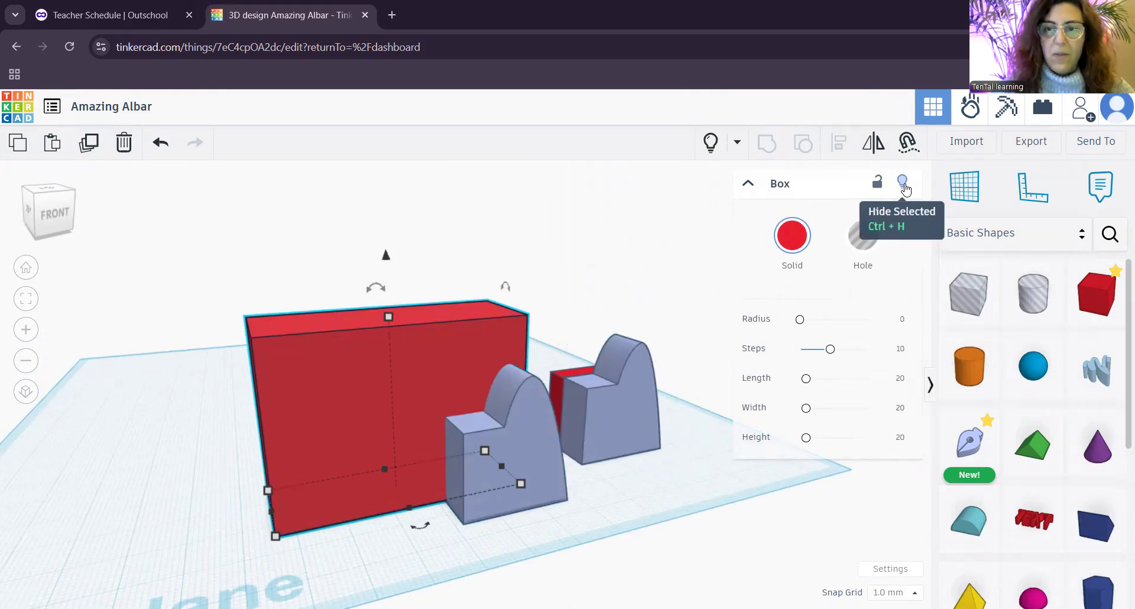
pyautogui.click(903, 184)
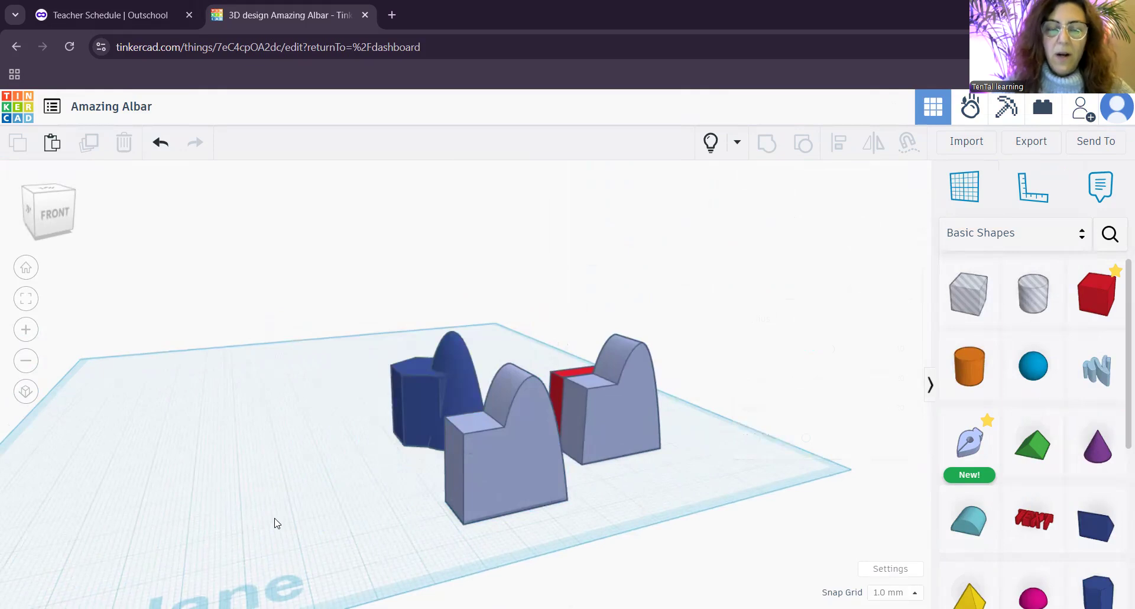
pyautogui.moveTo(275, 519); pyautogui.dragTo(282, 557, button='middle')
pyautogui.scroll(2, 340, 547)
pyautogui.moveTo(429, 548); pyautogui.dragTo(367, 543, button='middle')
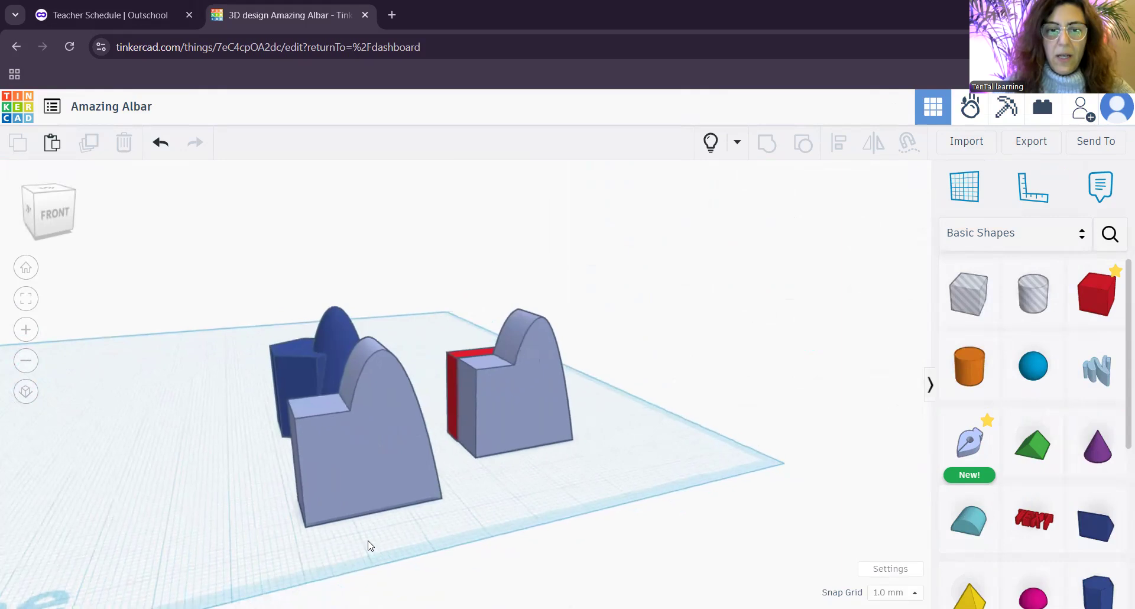
pyautogui.moveTo(281, 537)
pyautogui.mouseDown(button='right')
pyautogui.moveTo(473, 537)
pyautogui.moveTo(337, 536)
pyautogui.moveTo(368, 469)
pyautogui.moveTo(363, 398)
pyautogui.mouseUp(button='right')
# - Move the newly traced sketch solid straight back toward the blue shape so it stands close in front of it
pyautogui.click(362, 395)
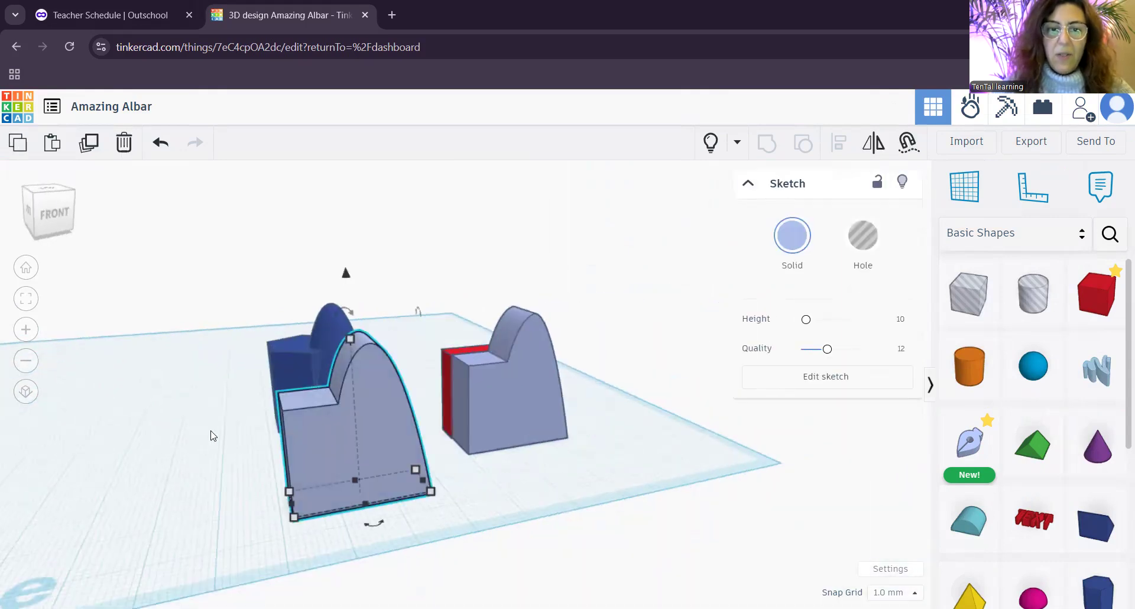
pyautogui.scroll(5, 279, 494)
pyautogui.moveTo(365, 486); pyautogui.dragTo(424, 433, button='right')
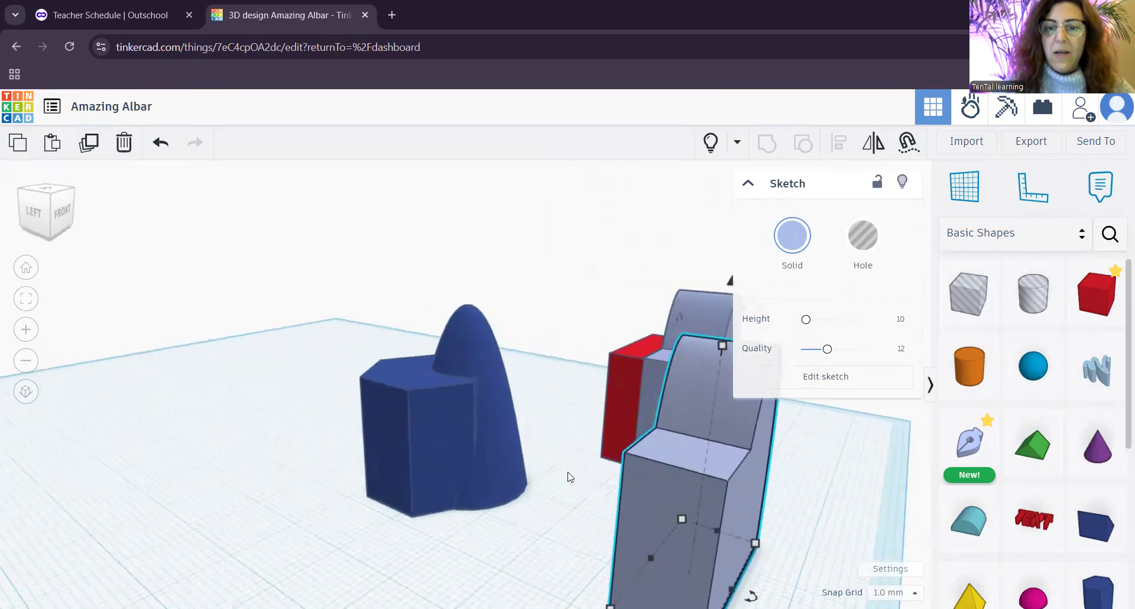
pyautogui.moveTo(710, 531); pyautogui.dragTo(488, 427, button='middle')
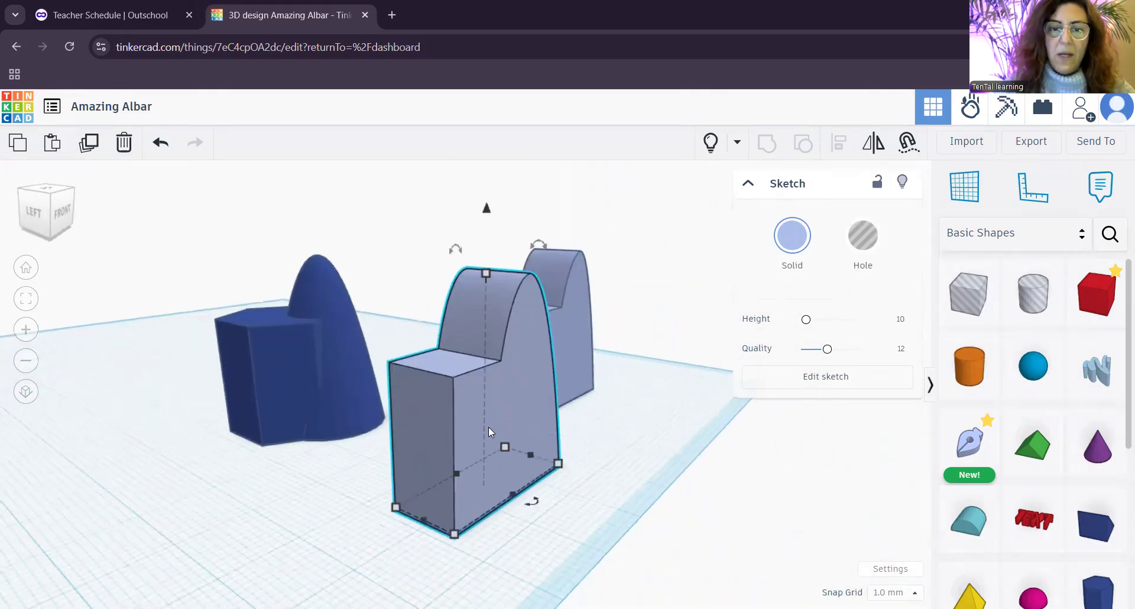
pyautogui.moveTo(282, 530); pyautogui.dragTo(346, 514, button='middle')
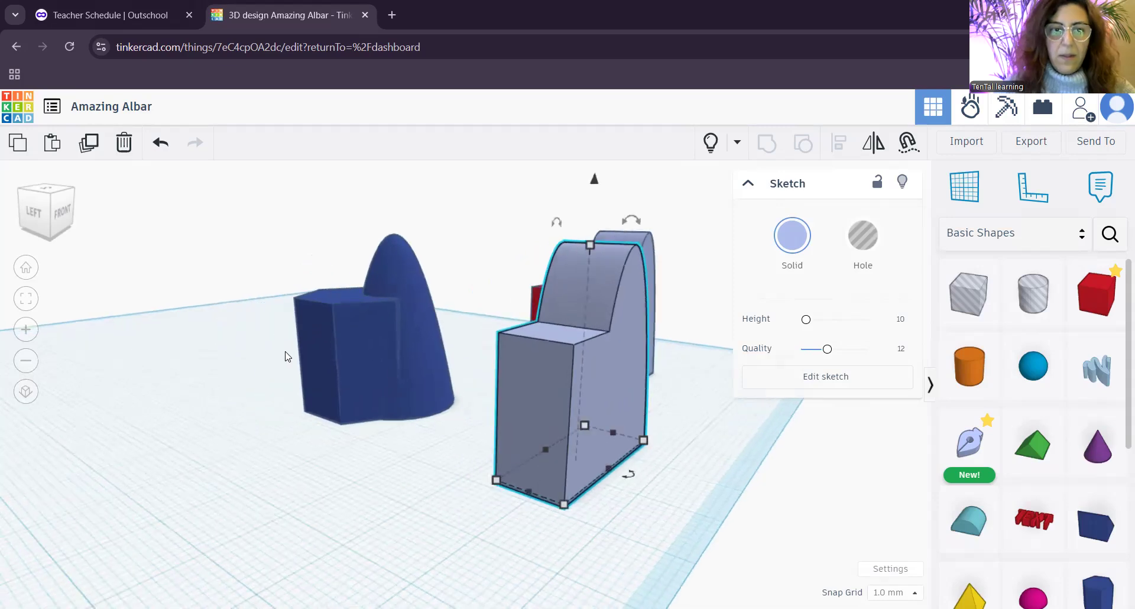
pyautogui.scroll(-1, 585, 457)
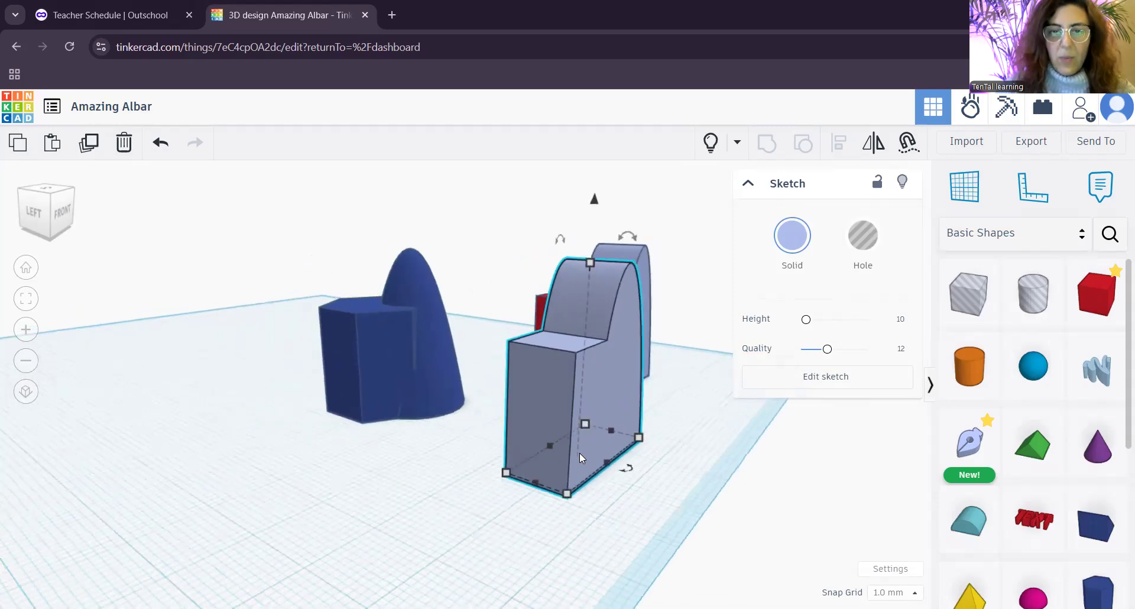
pyautogui.press('Left')
pyautogui.press('Left')
pyautogui.press('Left')
pyautogui.press('Left')
pyautogui.press('Left')
pyautogui.press('Left')
pyautogui.press('Left')
pyautogui.press('Left')
pyautogui.press('Left')
pyautogui.press('Left')
pyautogui.press('Left')
pyautogui.press('Left')
pyautogui.press('Left')
pyautogui.press('Left')
pyautogui.press('Left')
pyautogui.press('Left')
pyautogui.press('Left')
pyautogui.press('Left')
pyautogui.press('Left')
pyautogui.press('Left')
pyautogui.press('Left')
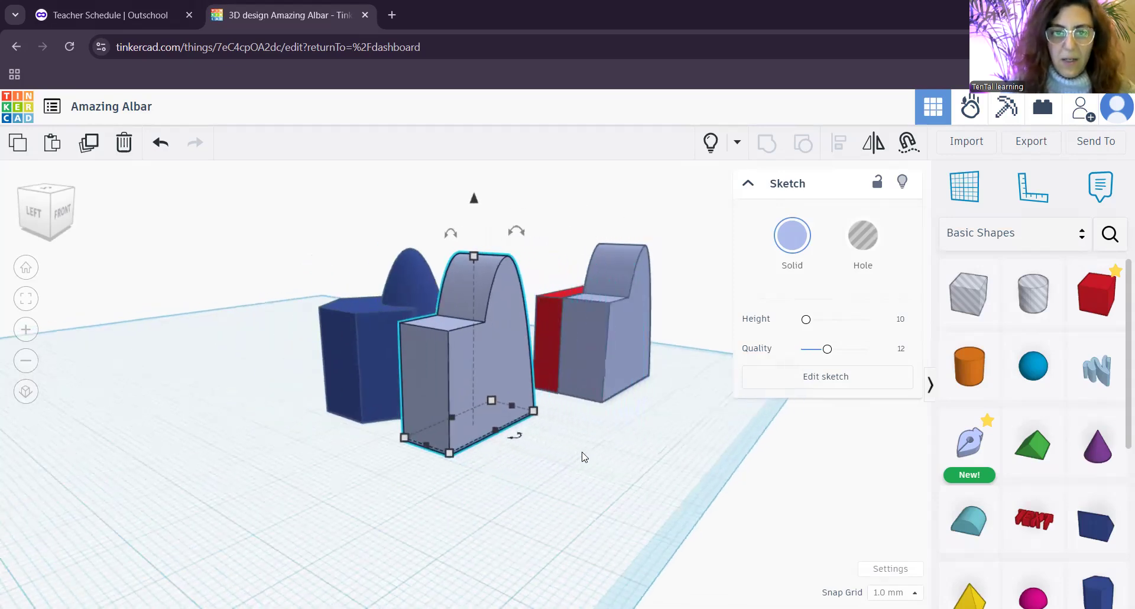
# - Select the blue shape and compare its profile with the traced solid from the side, front and above
pyautogui.moveTo(216, 479); pyautogui.dragTo(432, 475, button='right')
pyautogui.click(161, 388)
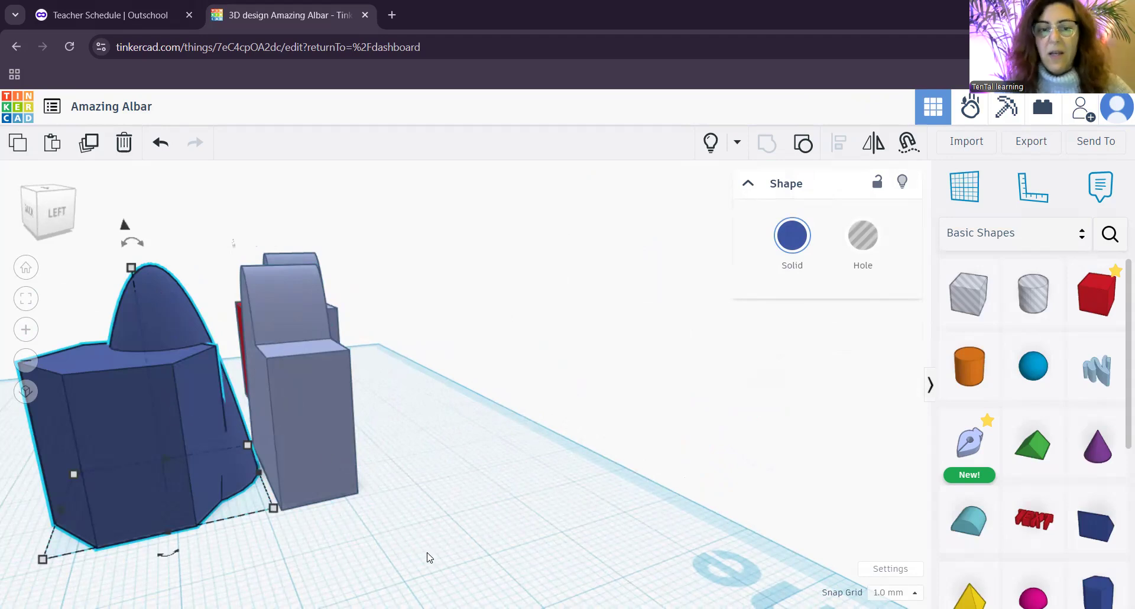
pyautogui.moveTo(416, 552); pyautogui.dragTo(363, 453, button='right')
pyautogui.moveTo(370, 357); pyautogui.dragTo(299, 480, button='right')
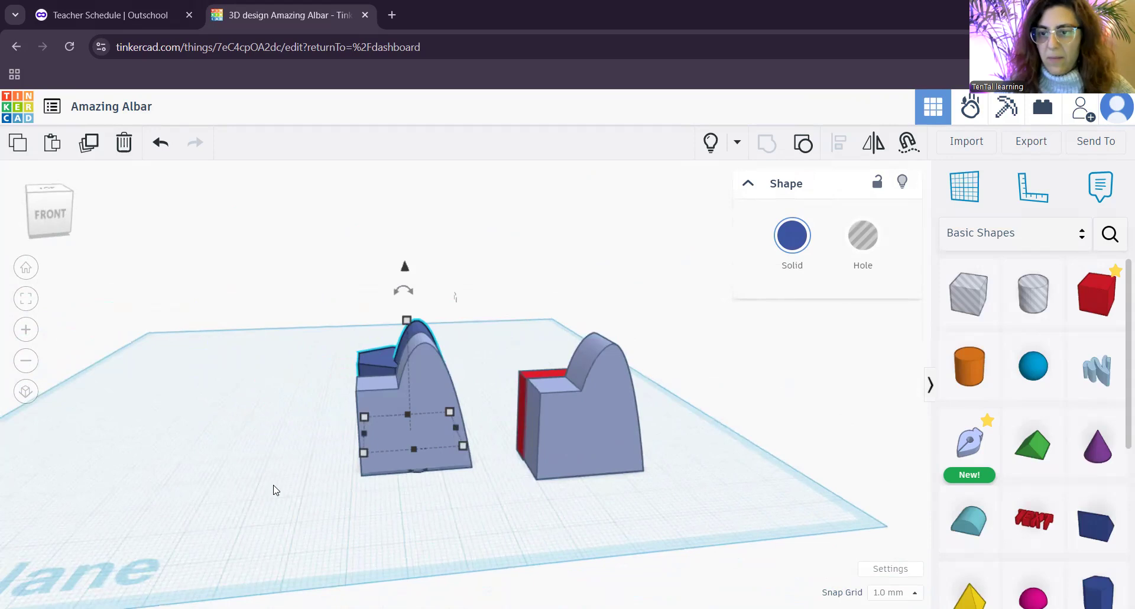
pyautogui.moveTo(467, 492); pyautogui.dragTo(477, 469, button='right')
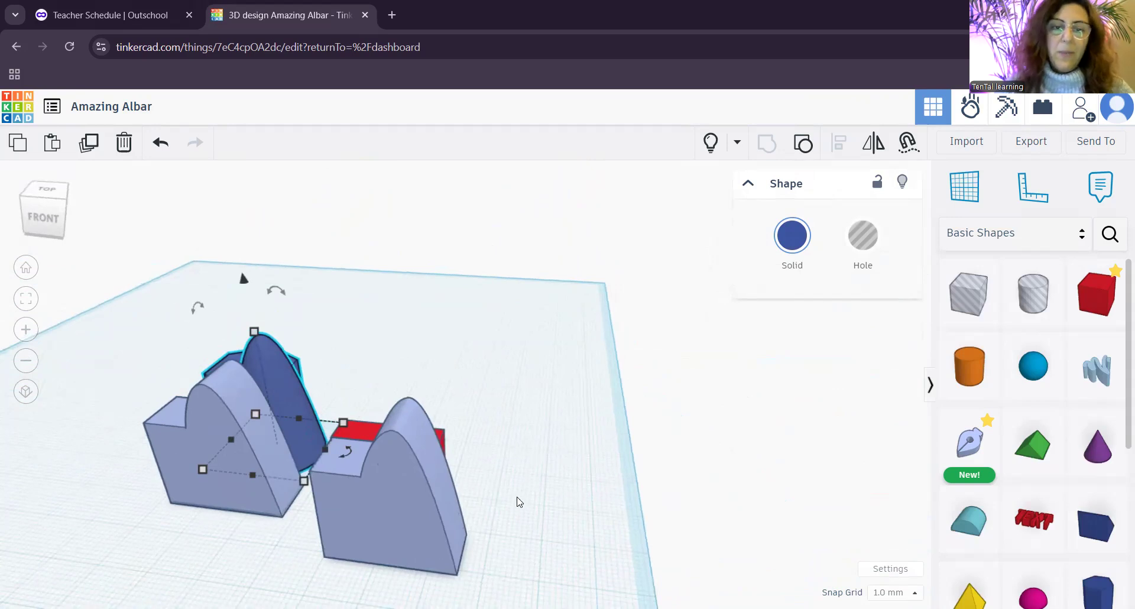